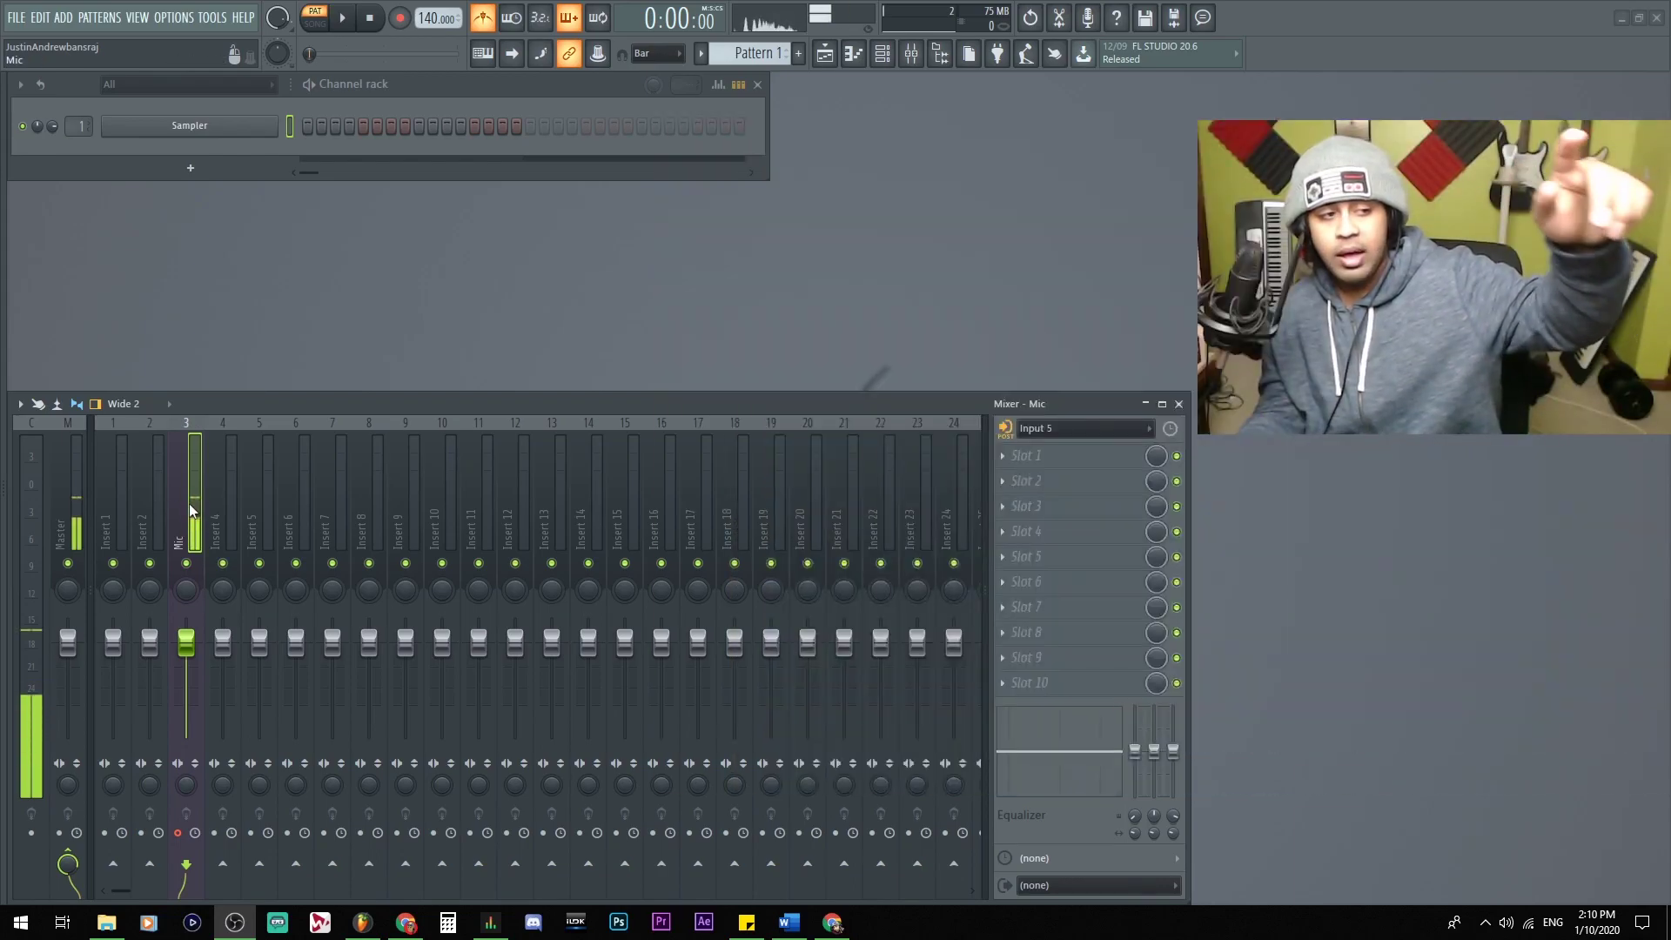
Step: Keep the Mic insert's input on Input 5 and route the Mic insert to the Master
click(1088, 428)
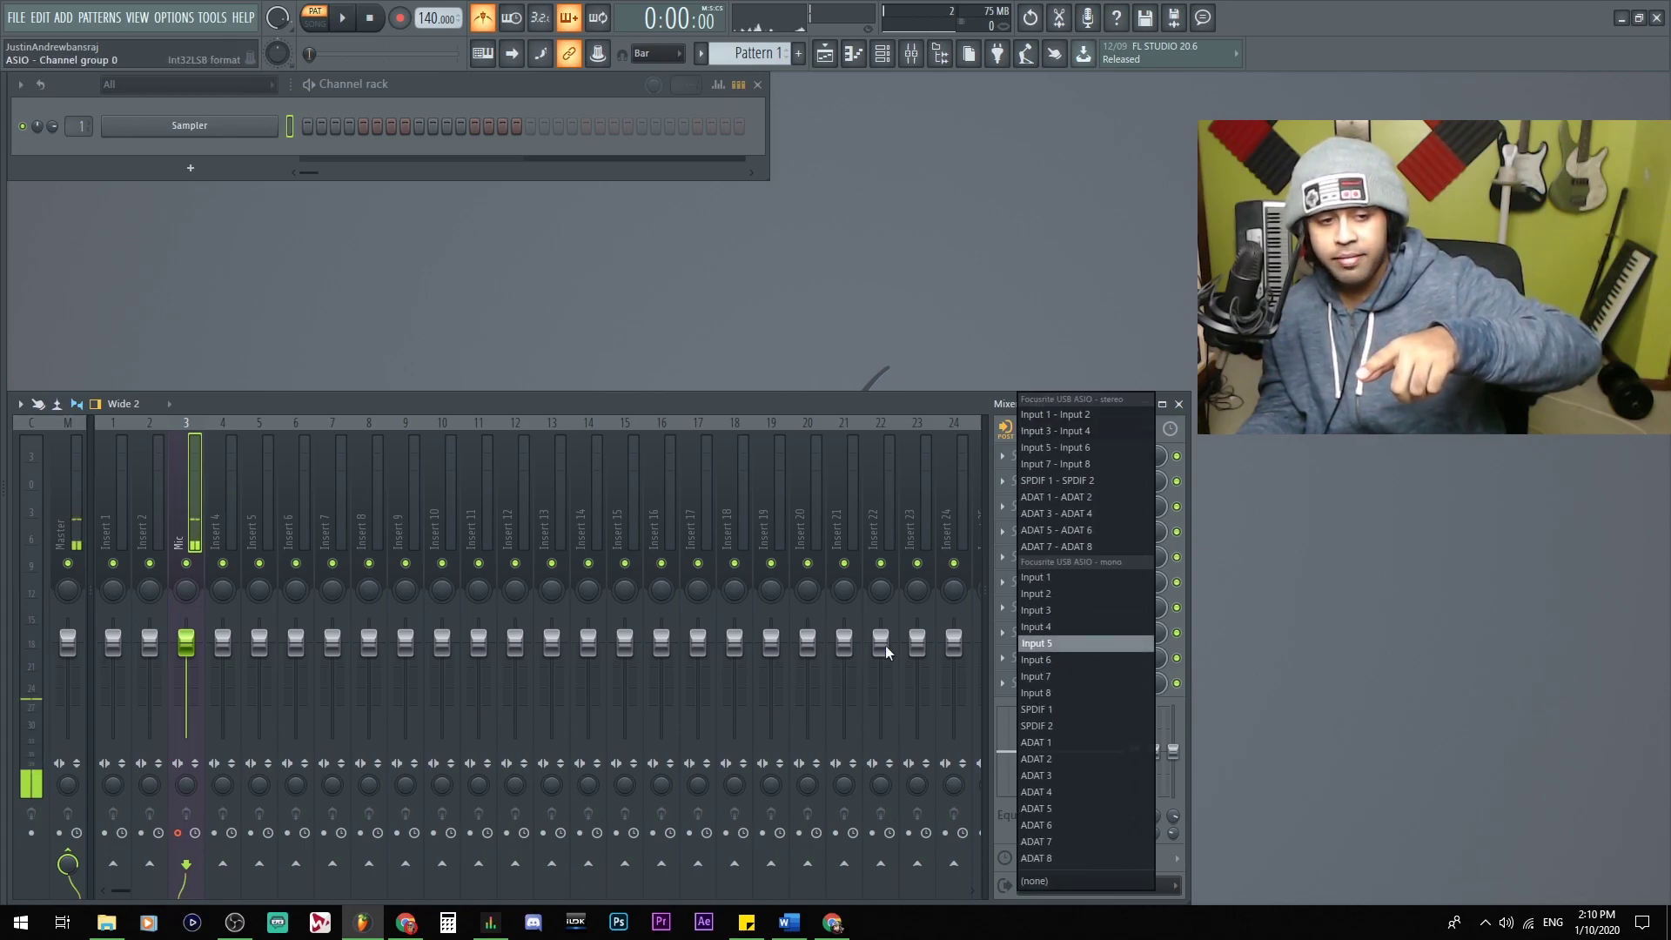
click(195, 500)
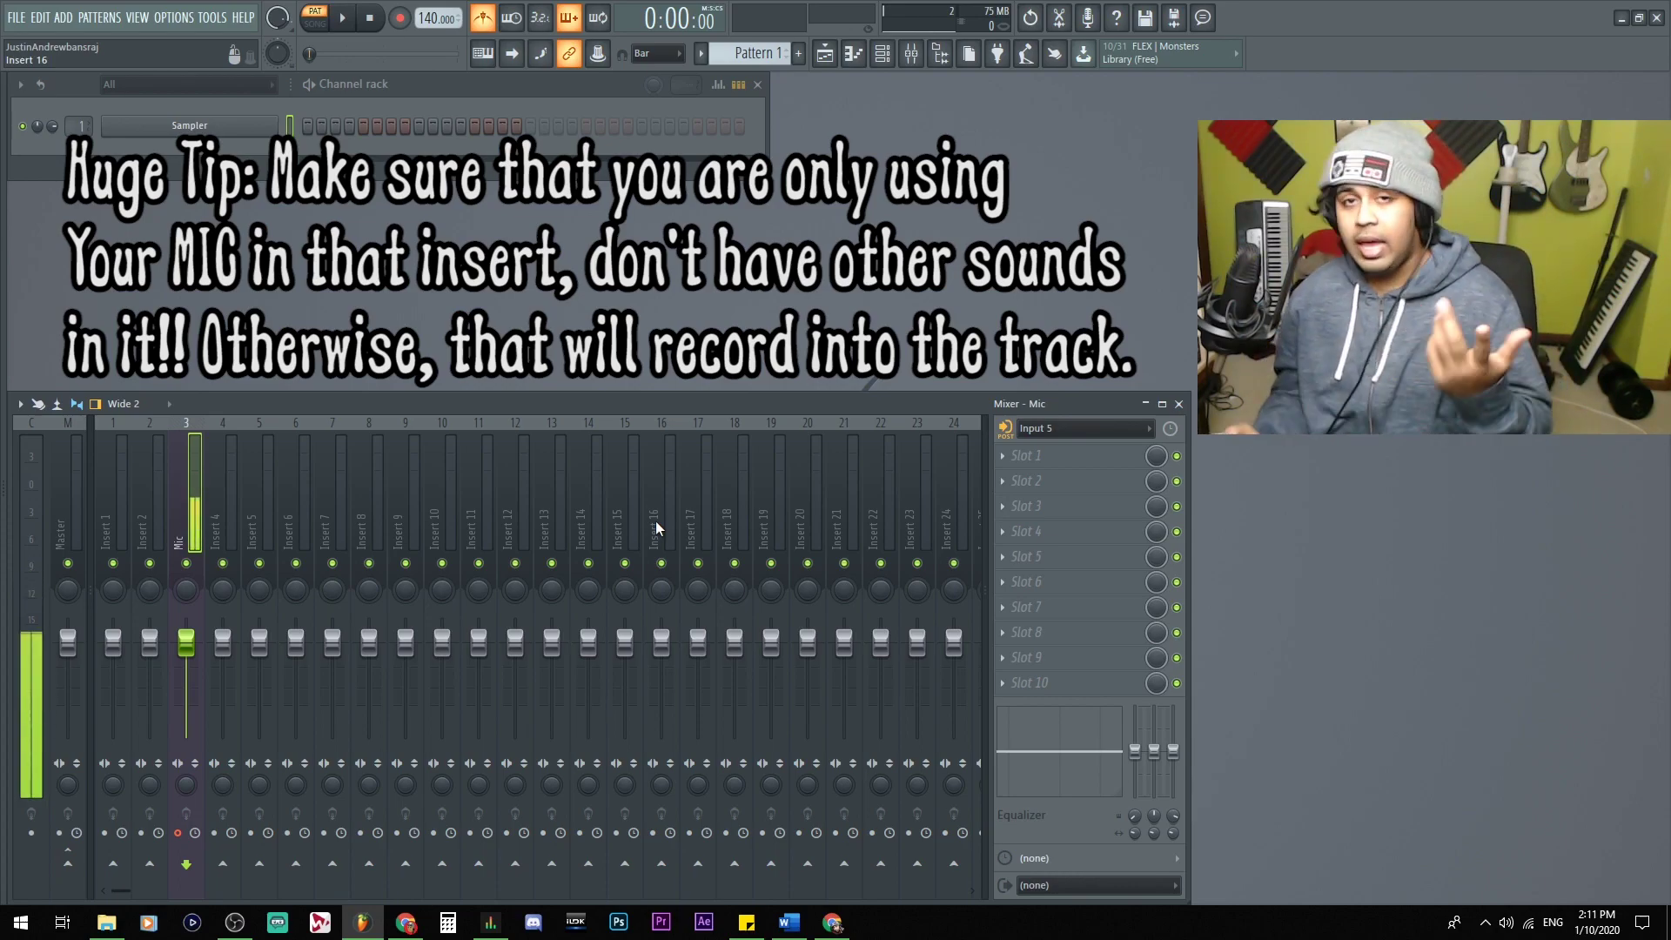
click(69, 853)
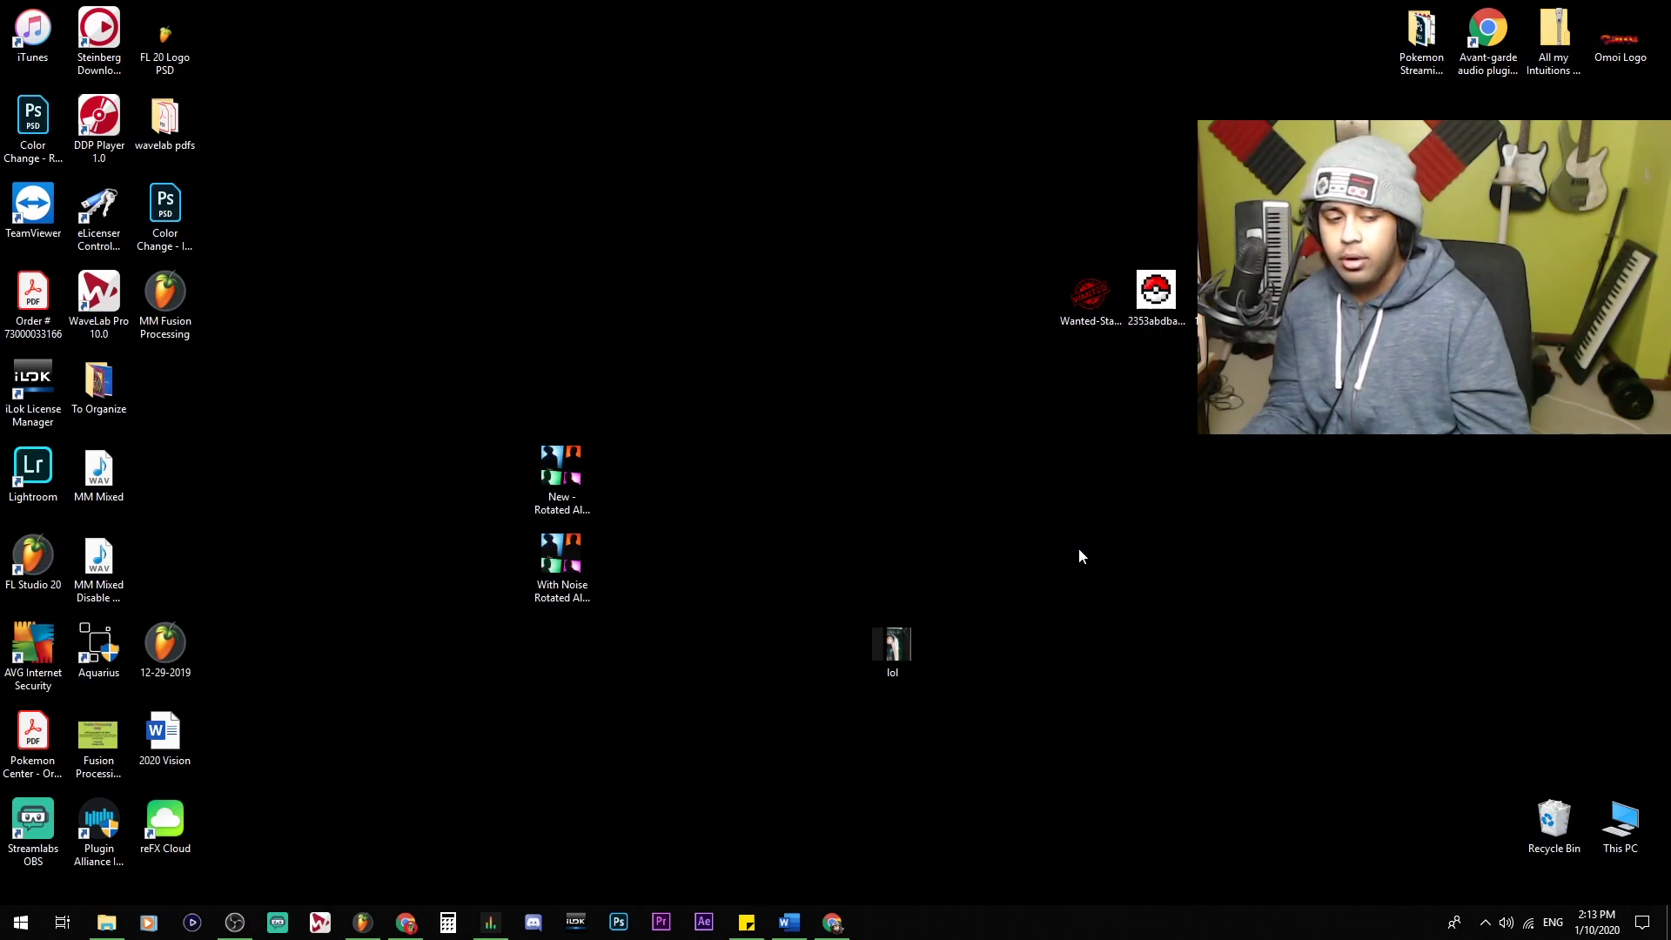
Step: Restore FL Studio 20 from the taskbar
click(362, 922)
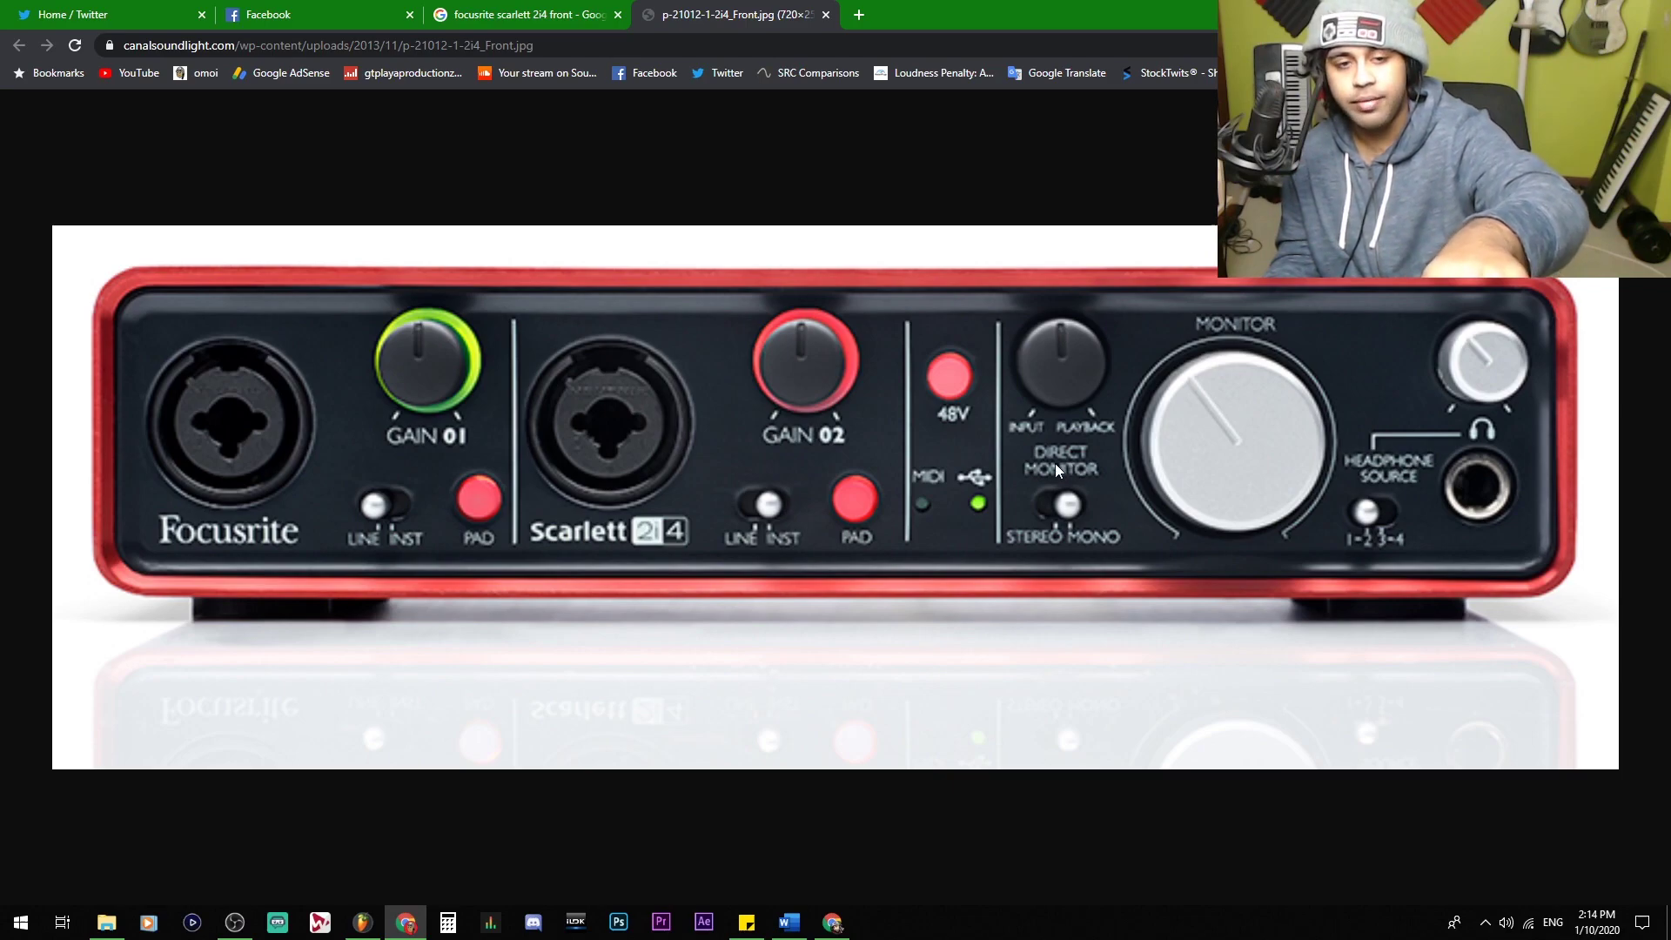
click(1105, 502)
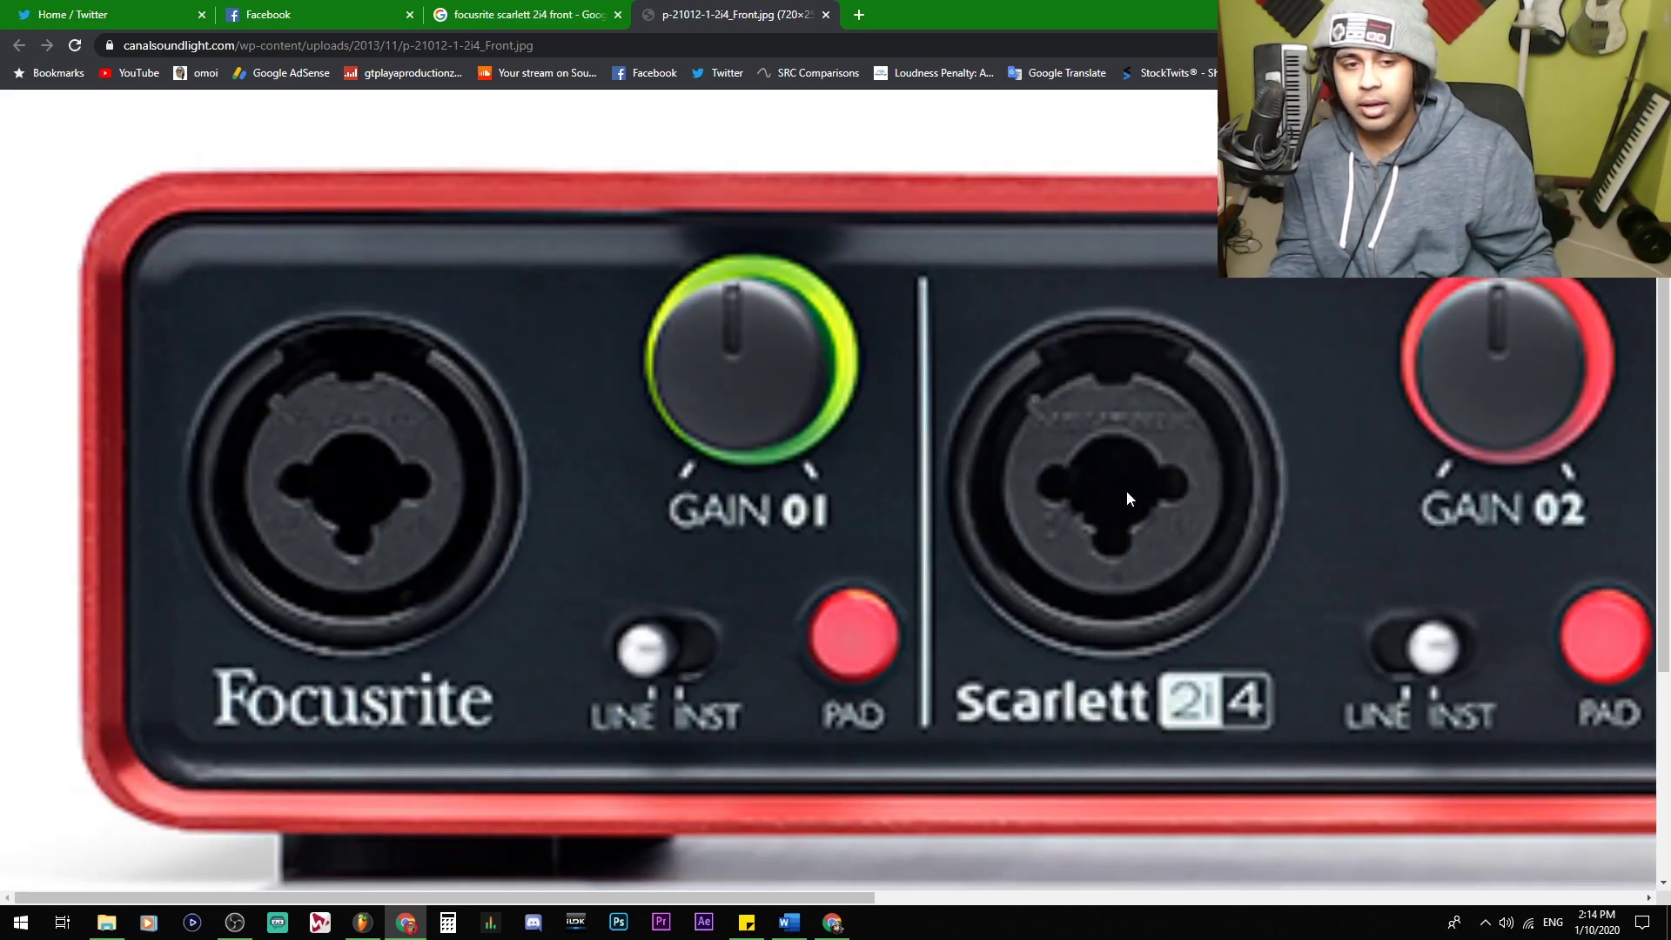
scroll(991, 475, right, 12)
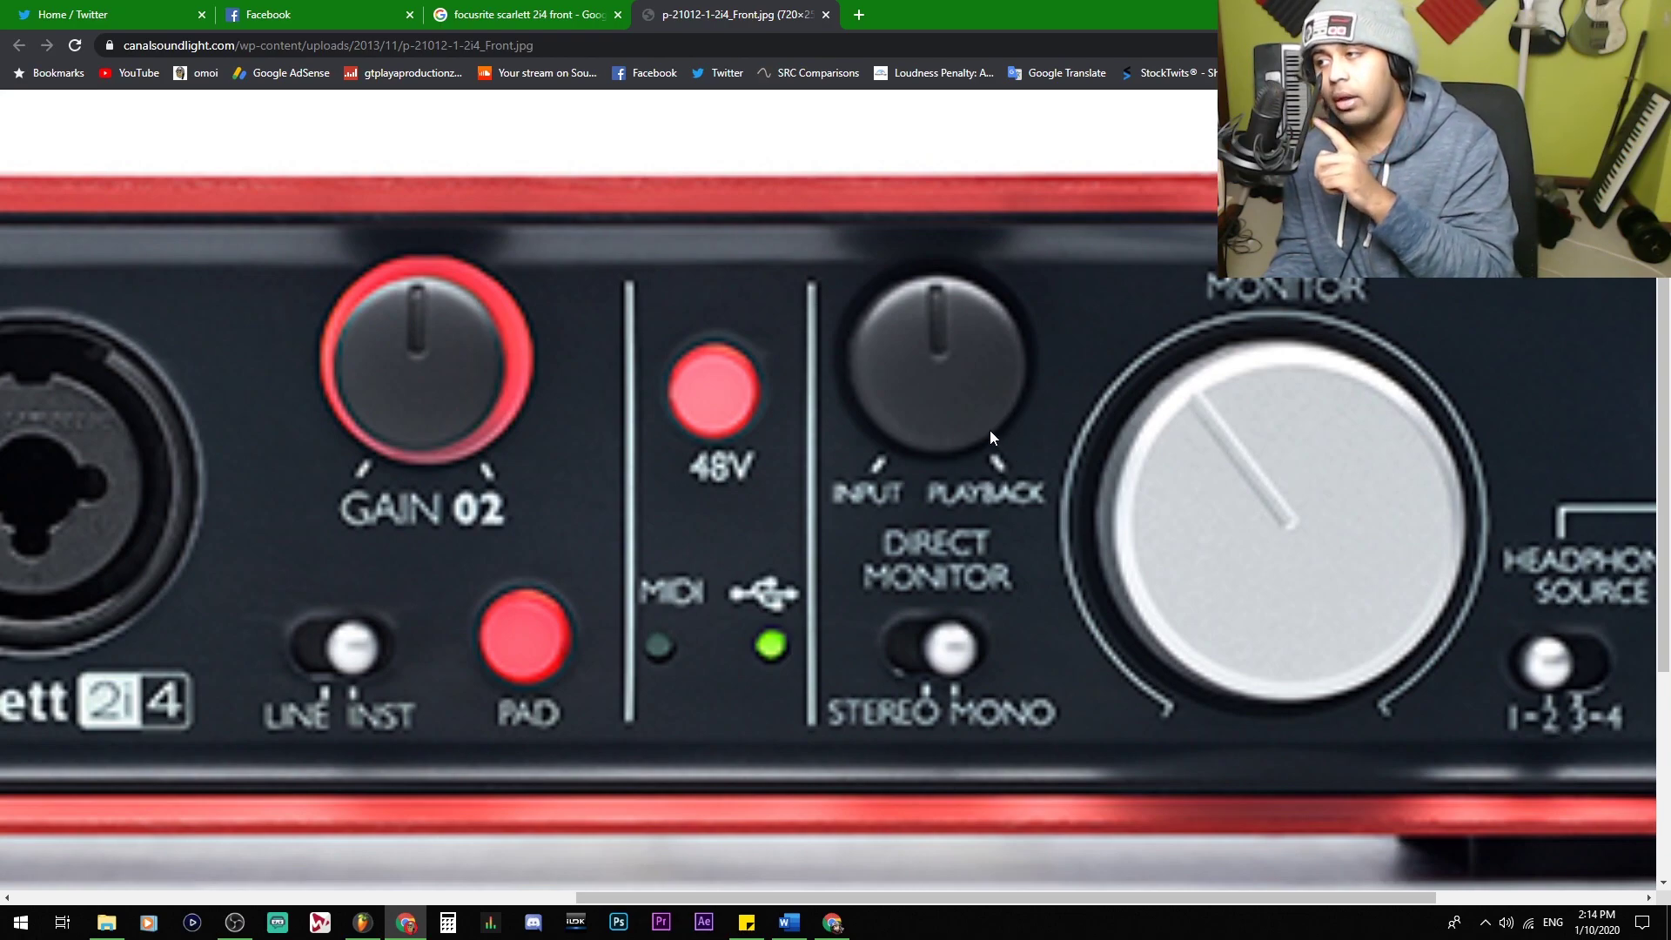
scroll(507, 641, left, 7)
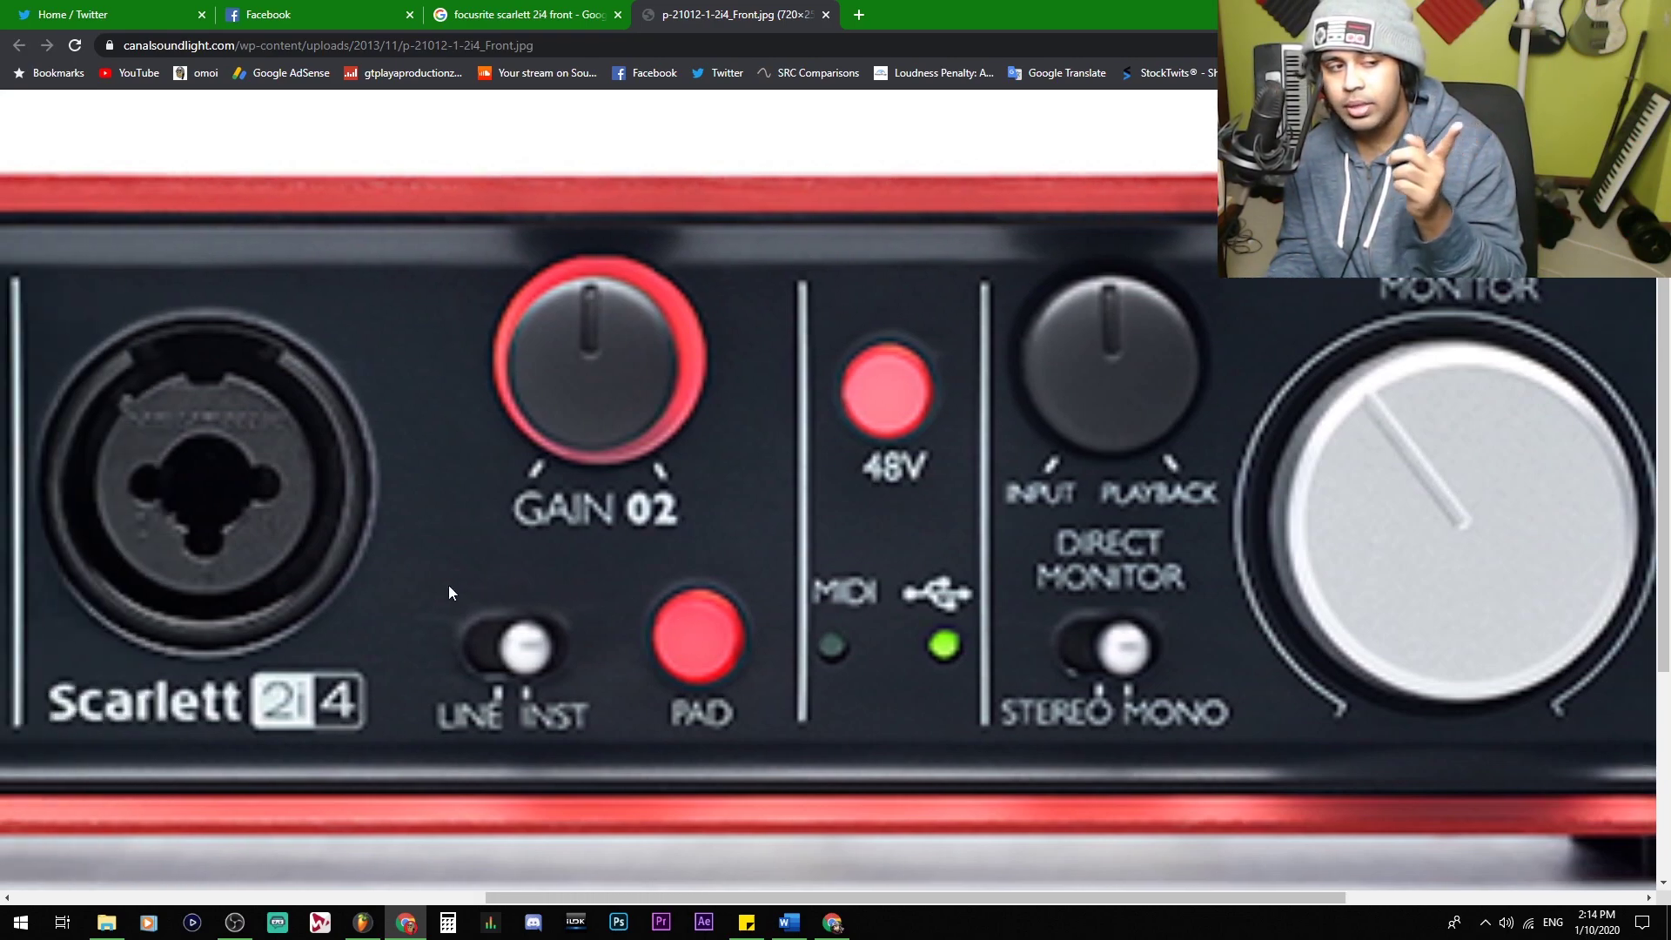
scroll(425, 439, left, 2)
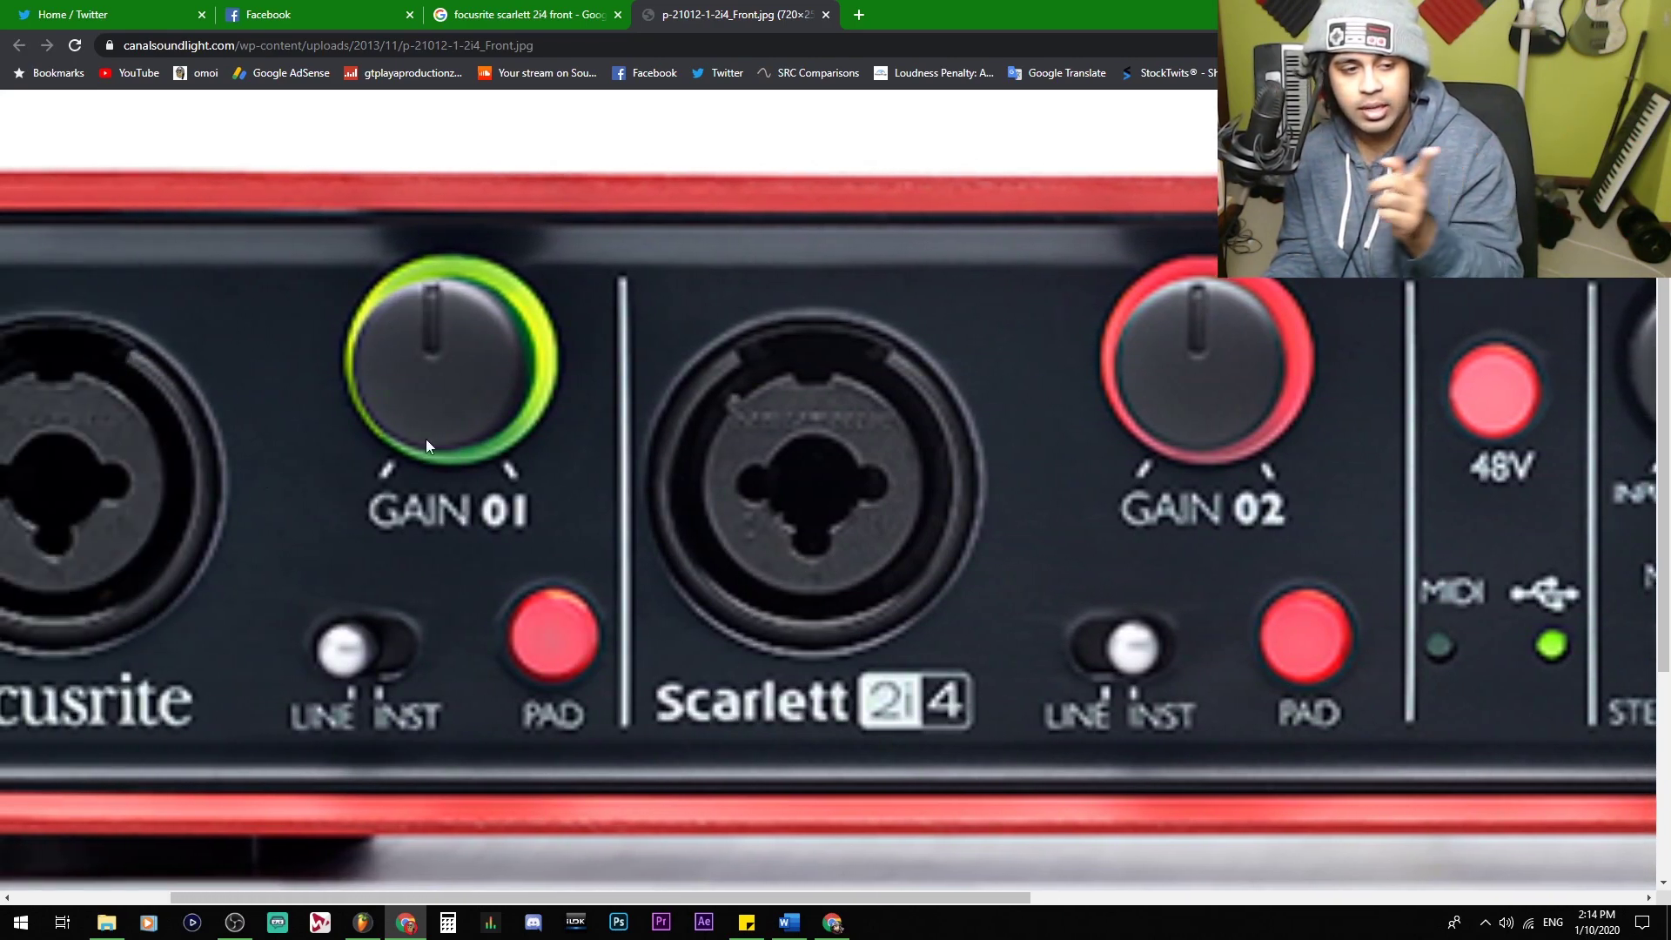
scroll(682, 489, right, 8)
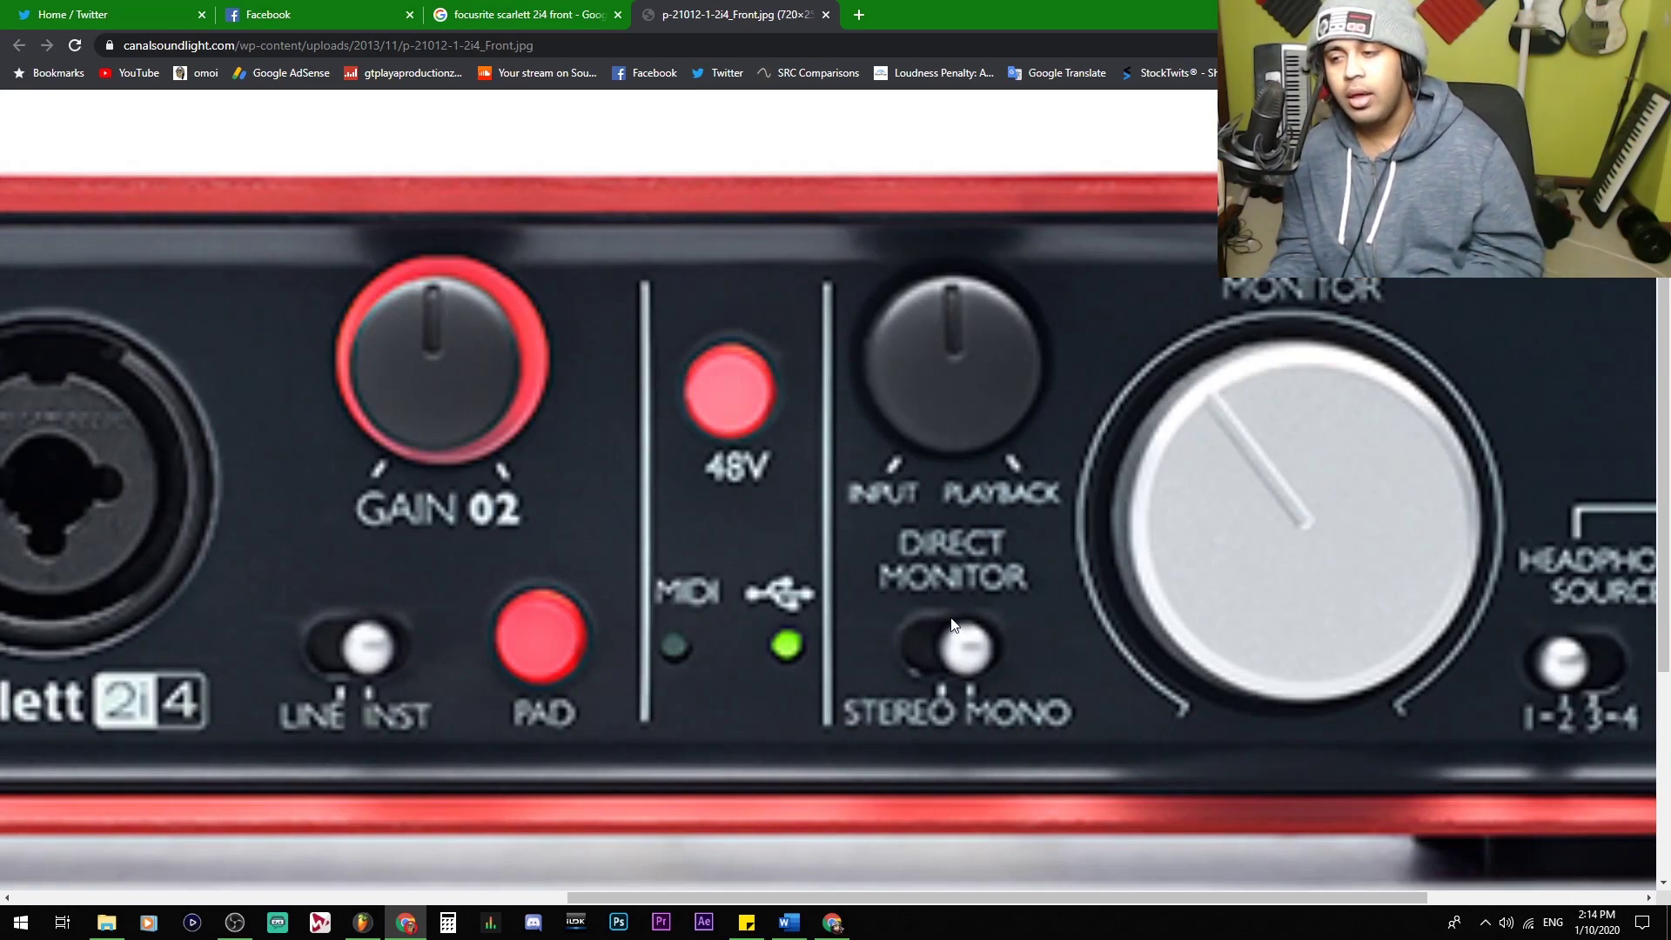
scroll(1036, 468, left, 1)
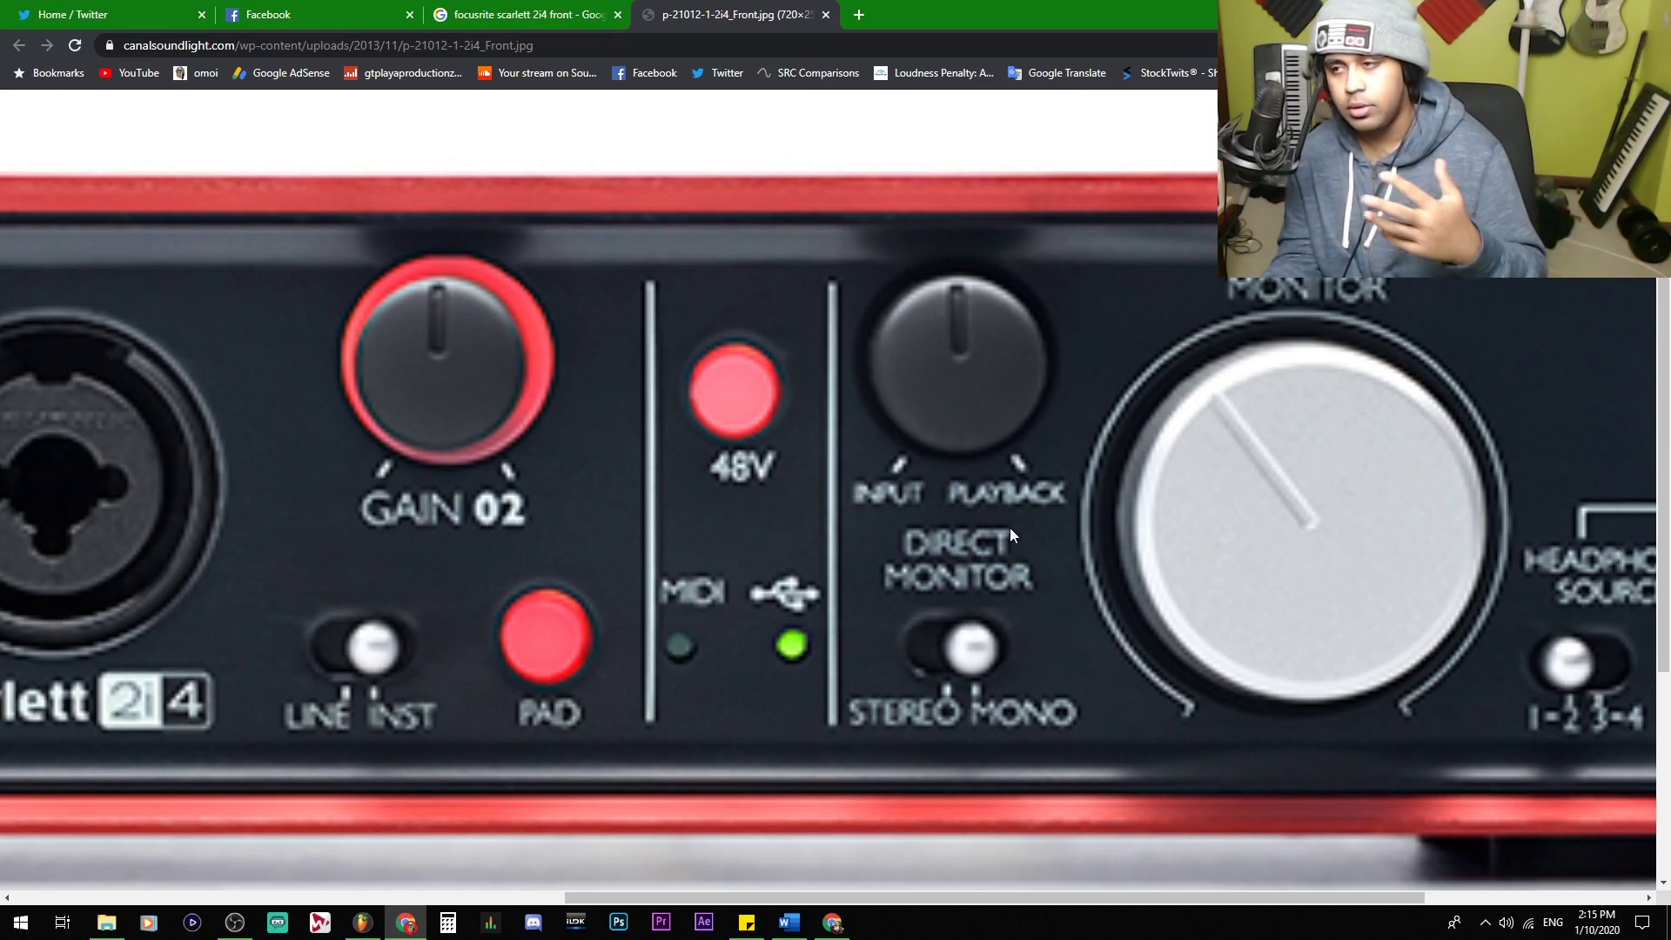
click(1009, 527)
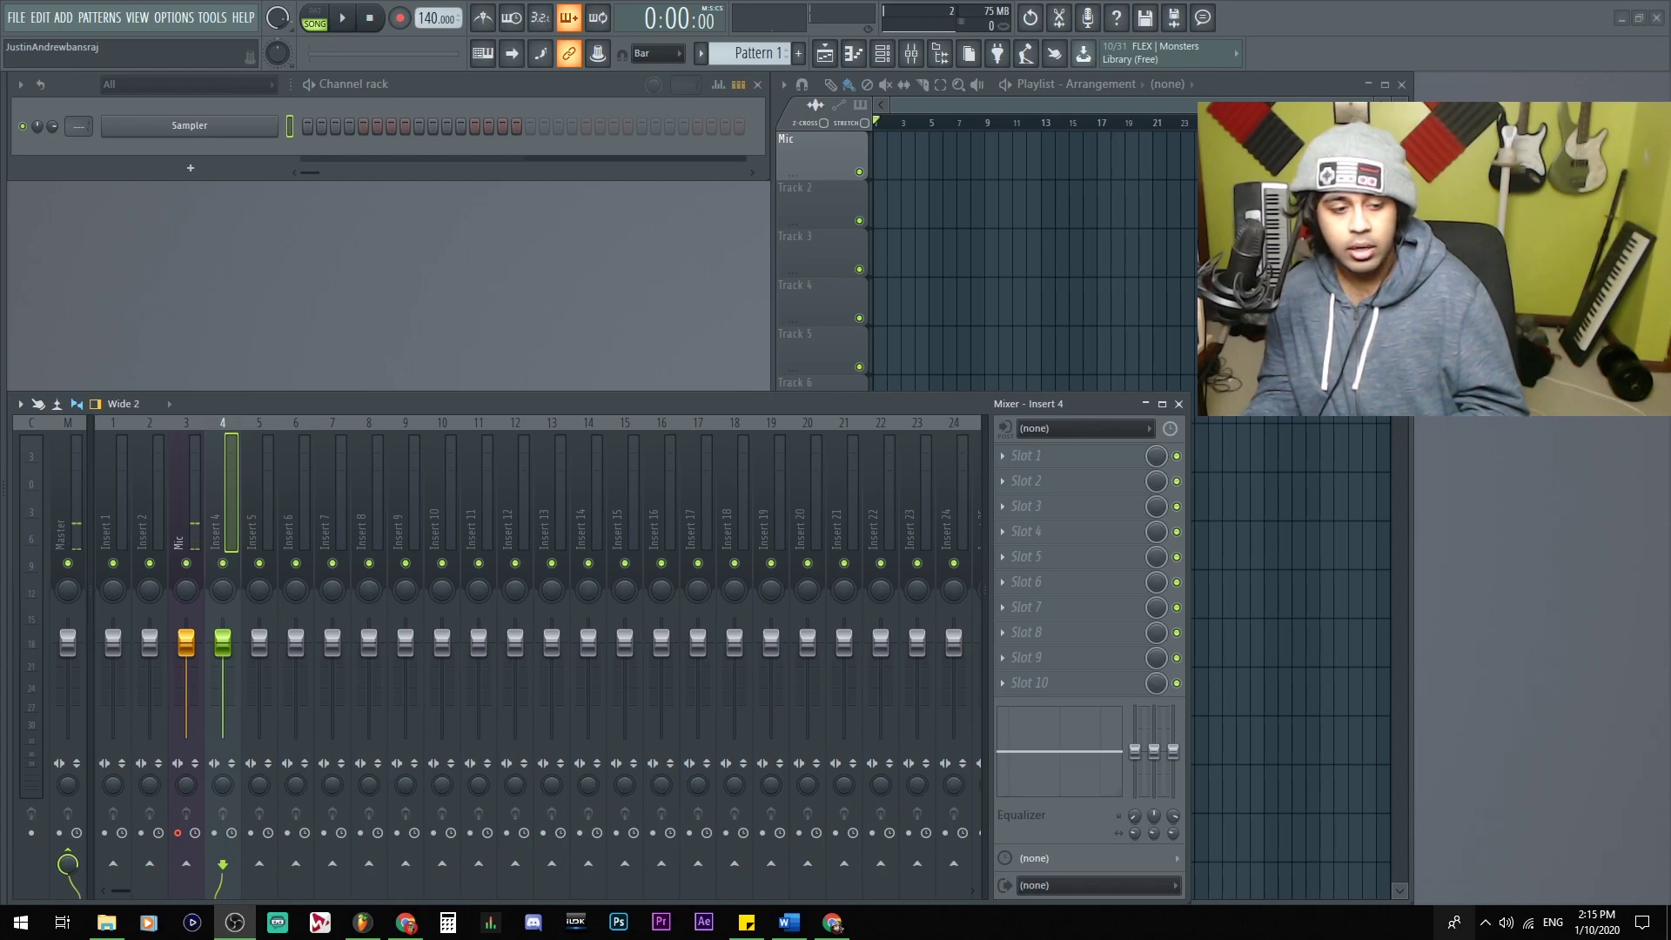
Step: Open Windows Sound settings from the taskbar speaker icon and move the window toward the centre
right_click(1512, 924)
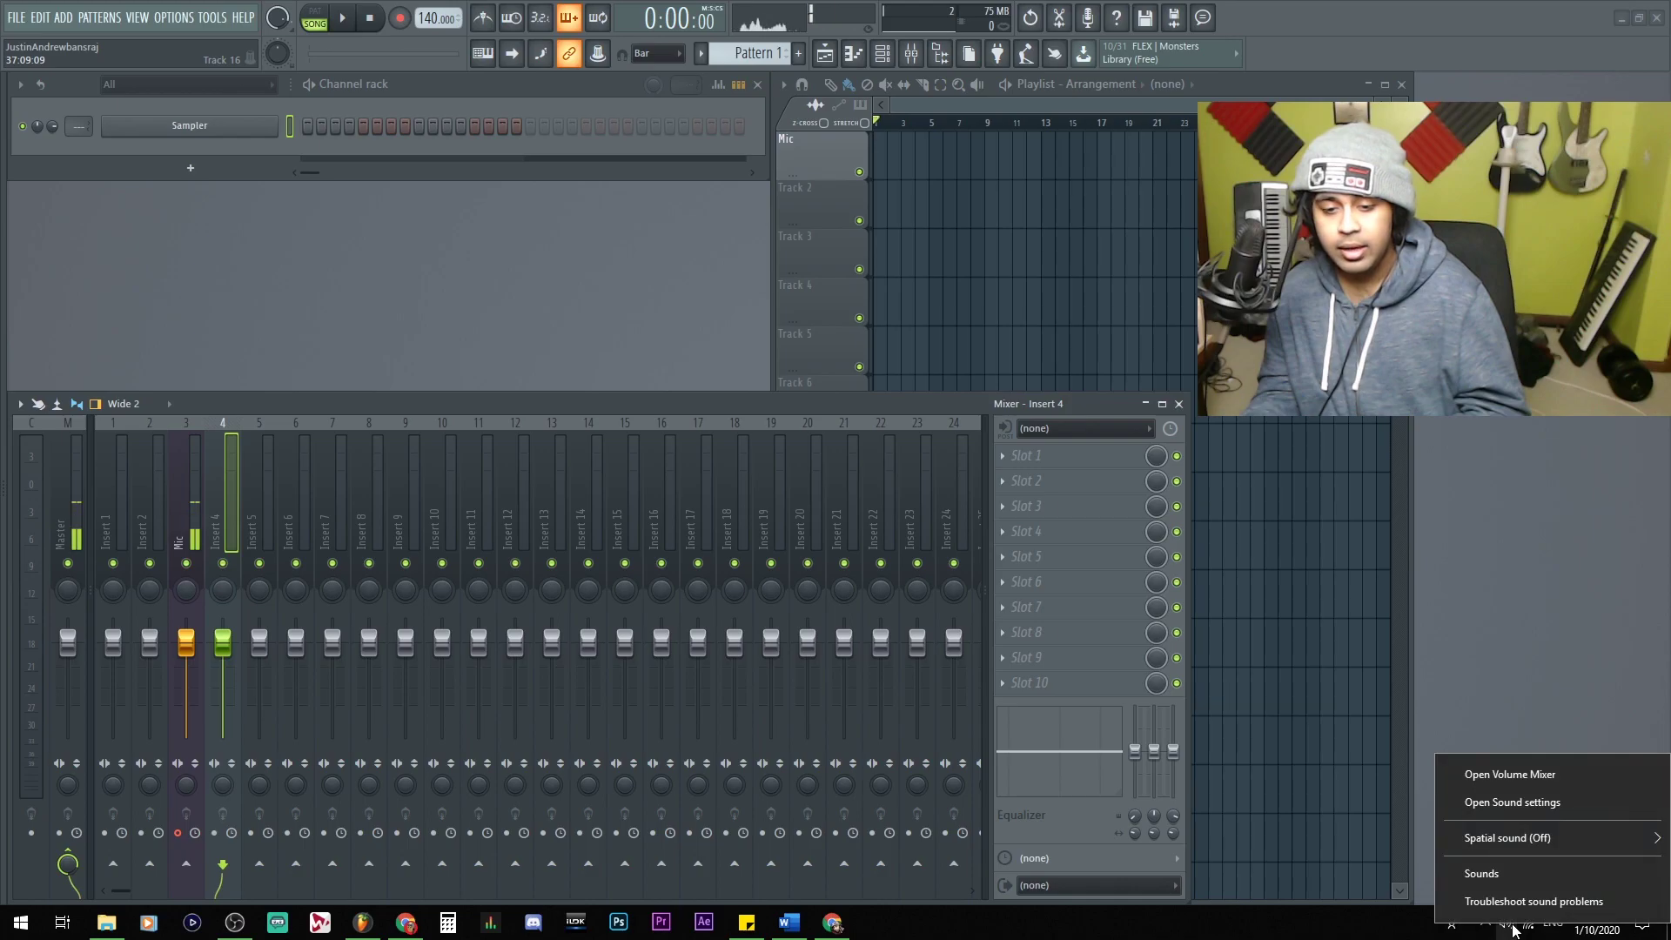
click(1522, 877)
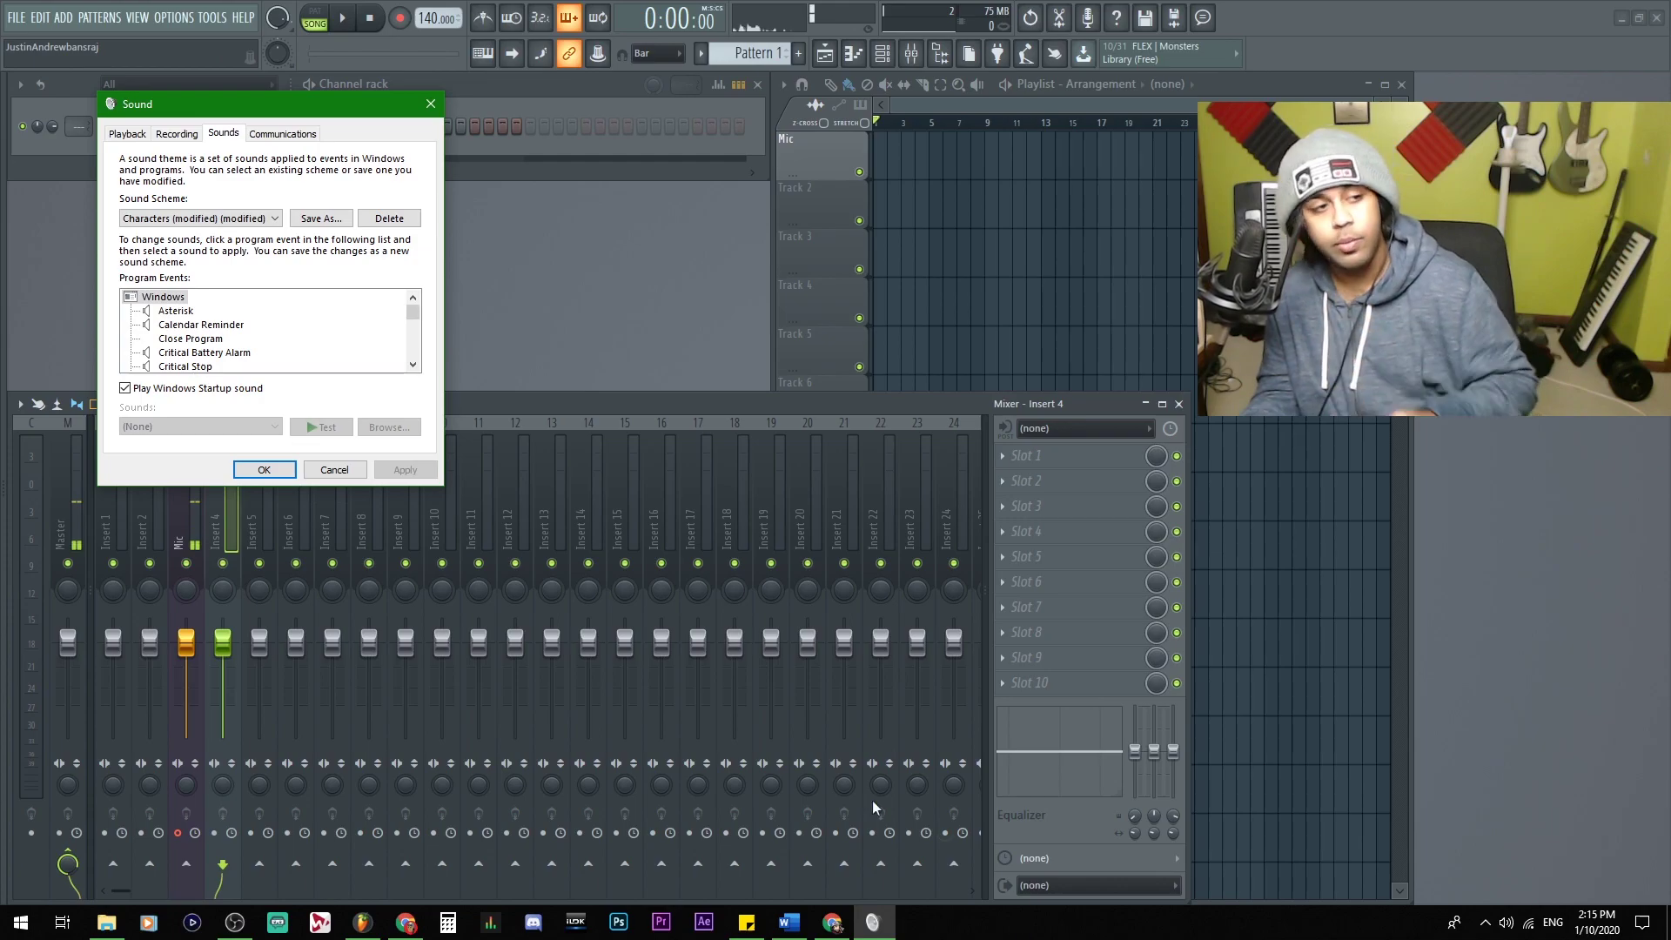
drag(275, 109, 546, 128)
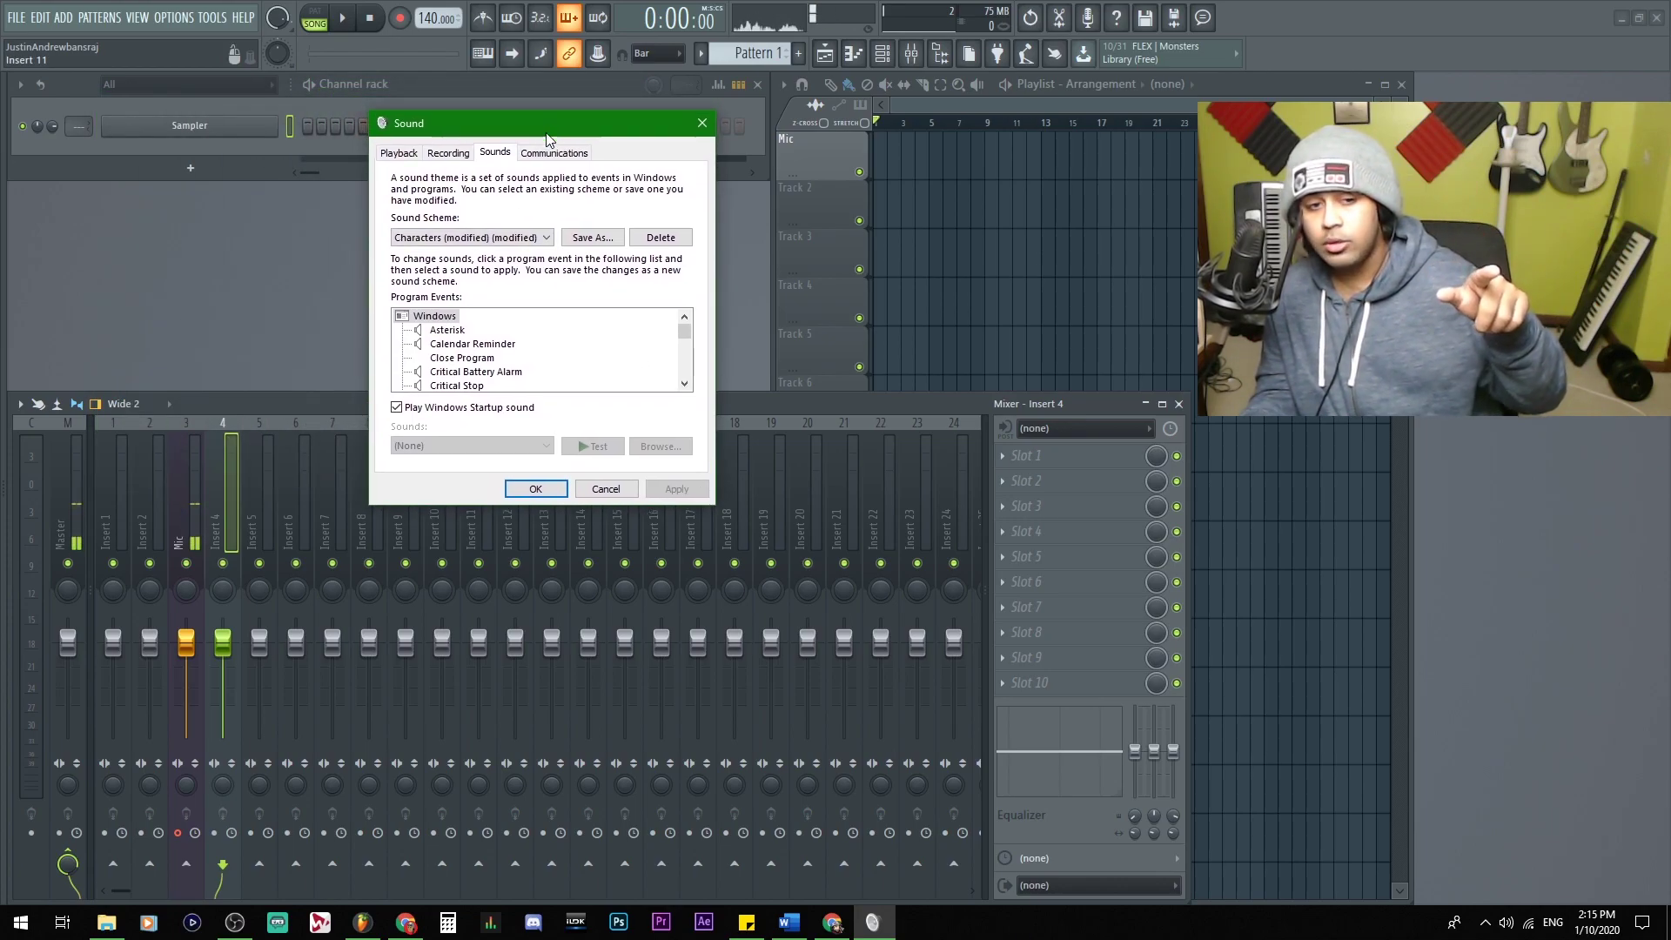
Step: Search for Control Panel and open the Sound dialog from its items, shifting it left
key(super)
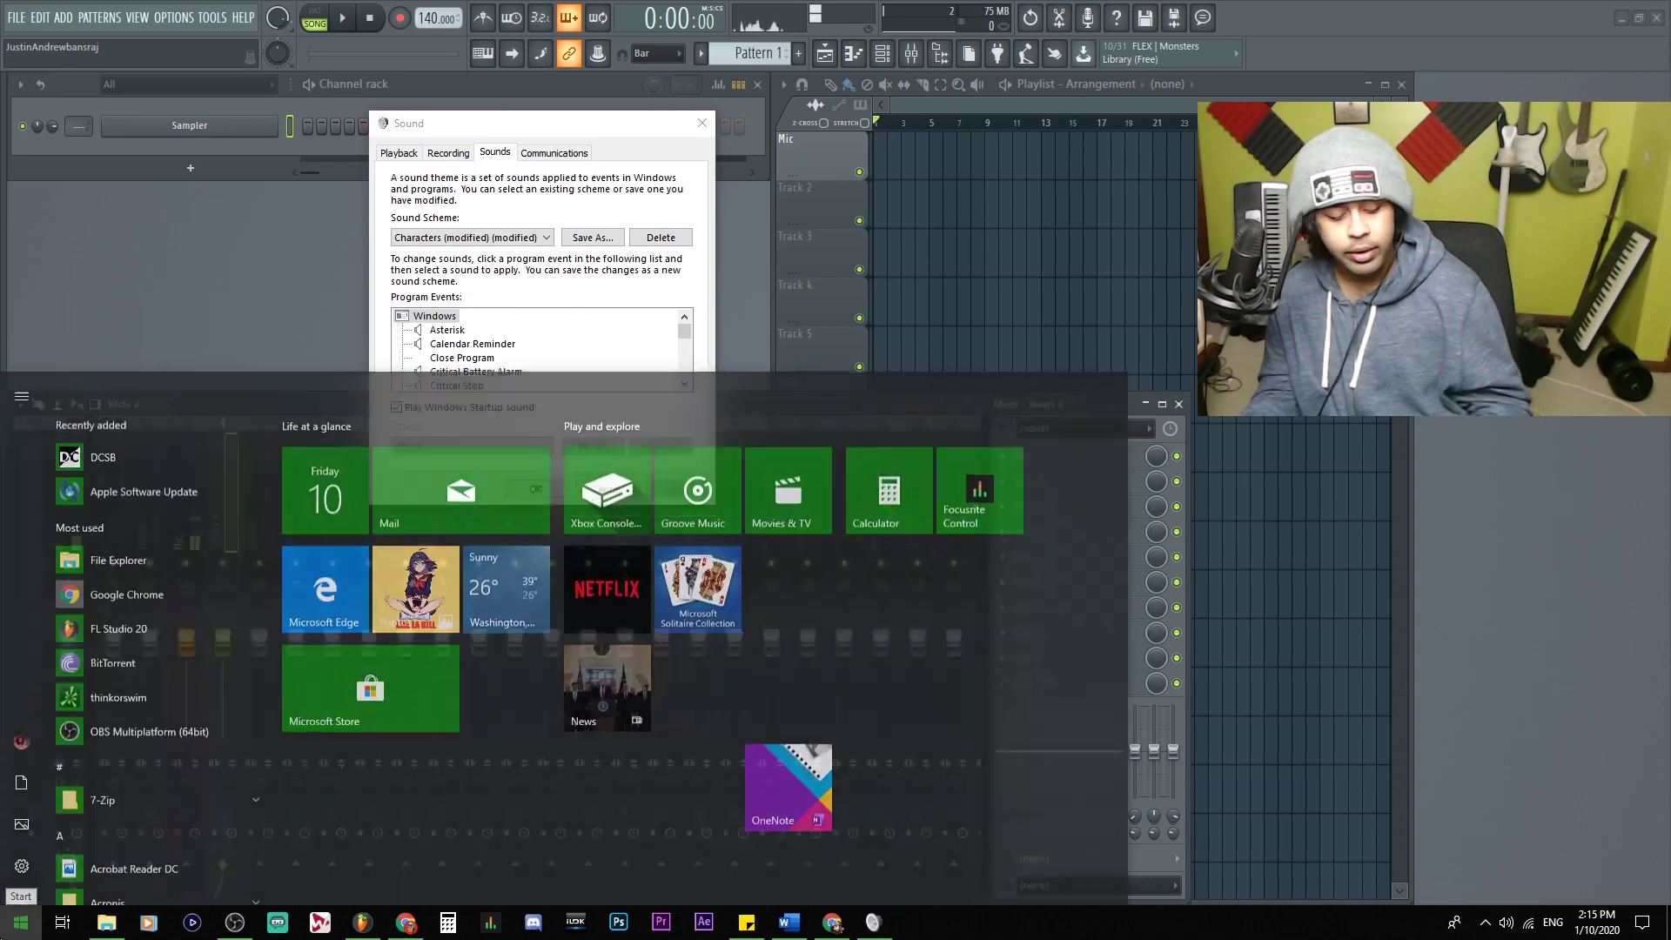
text(control panel)
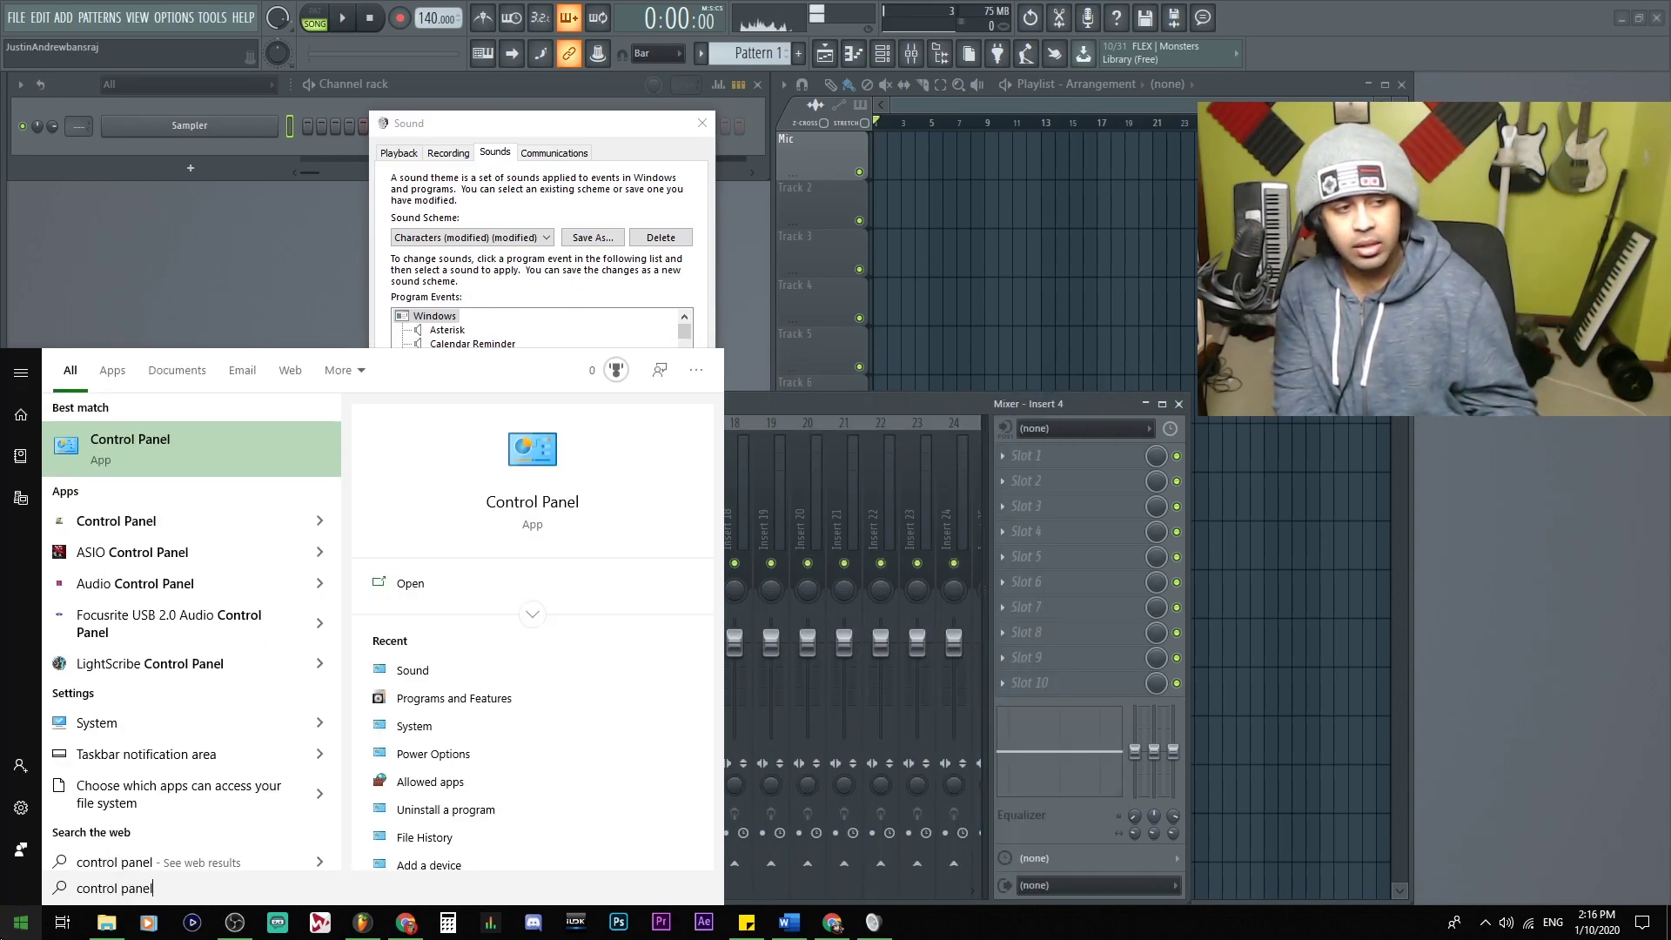
key(Return)
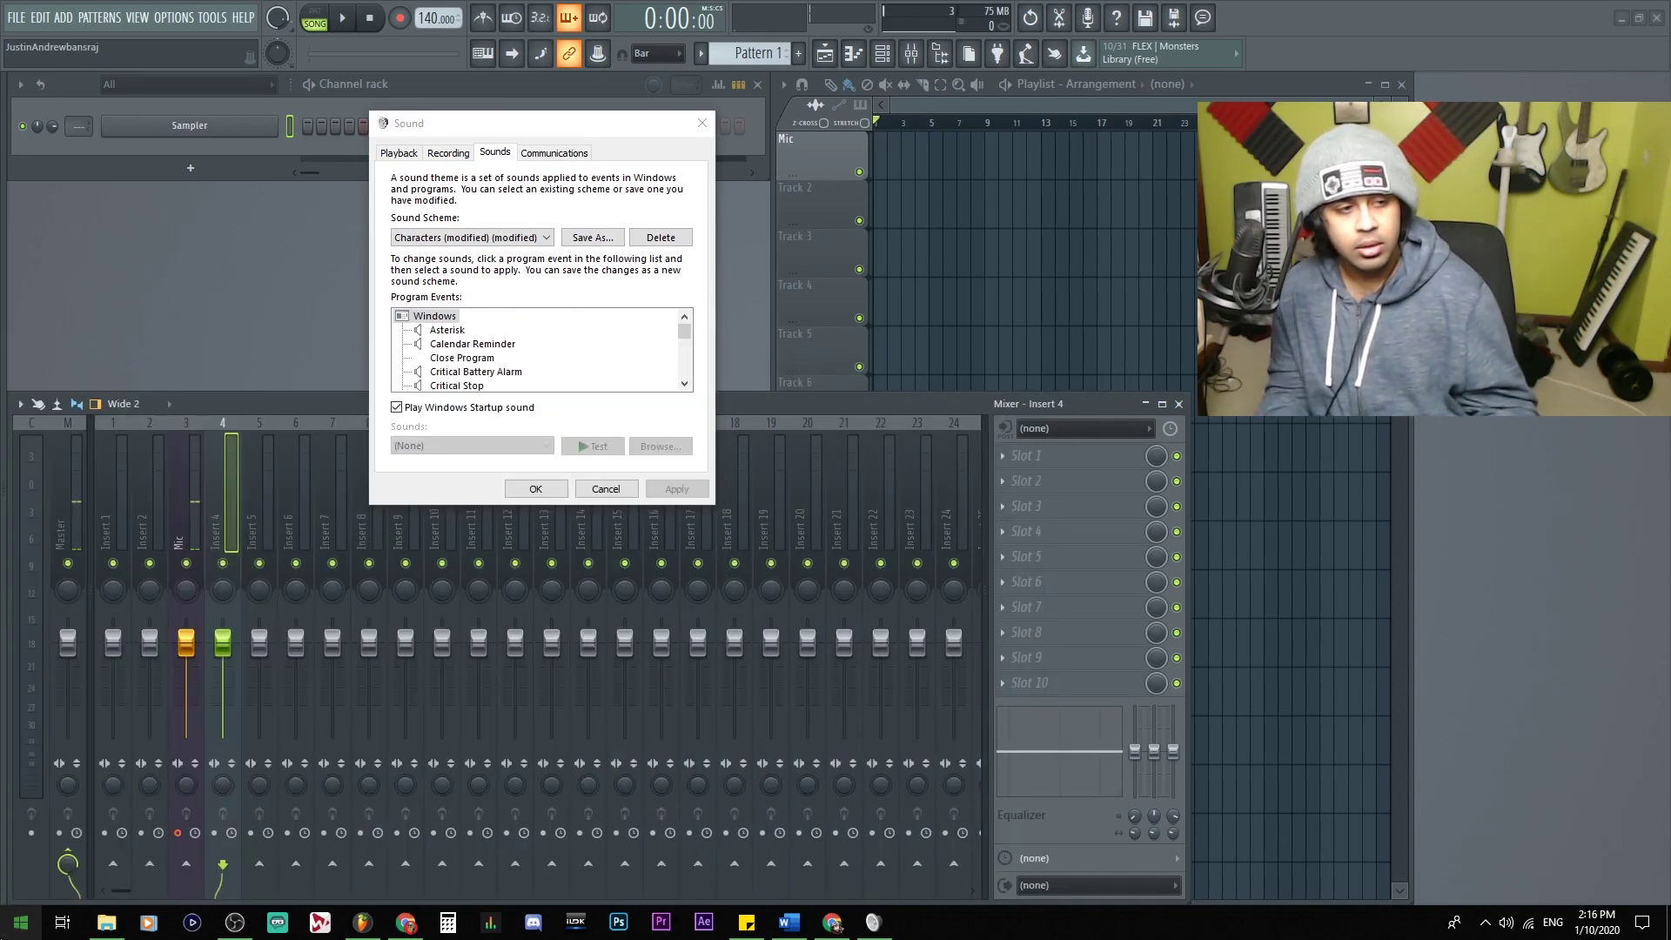
scroll(762, 507, down, 5)
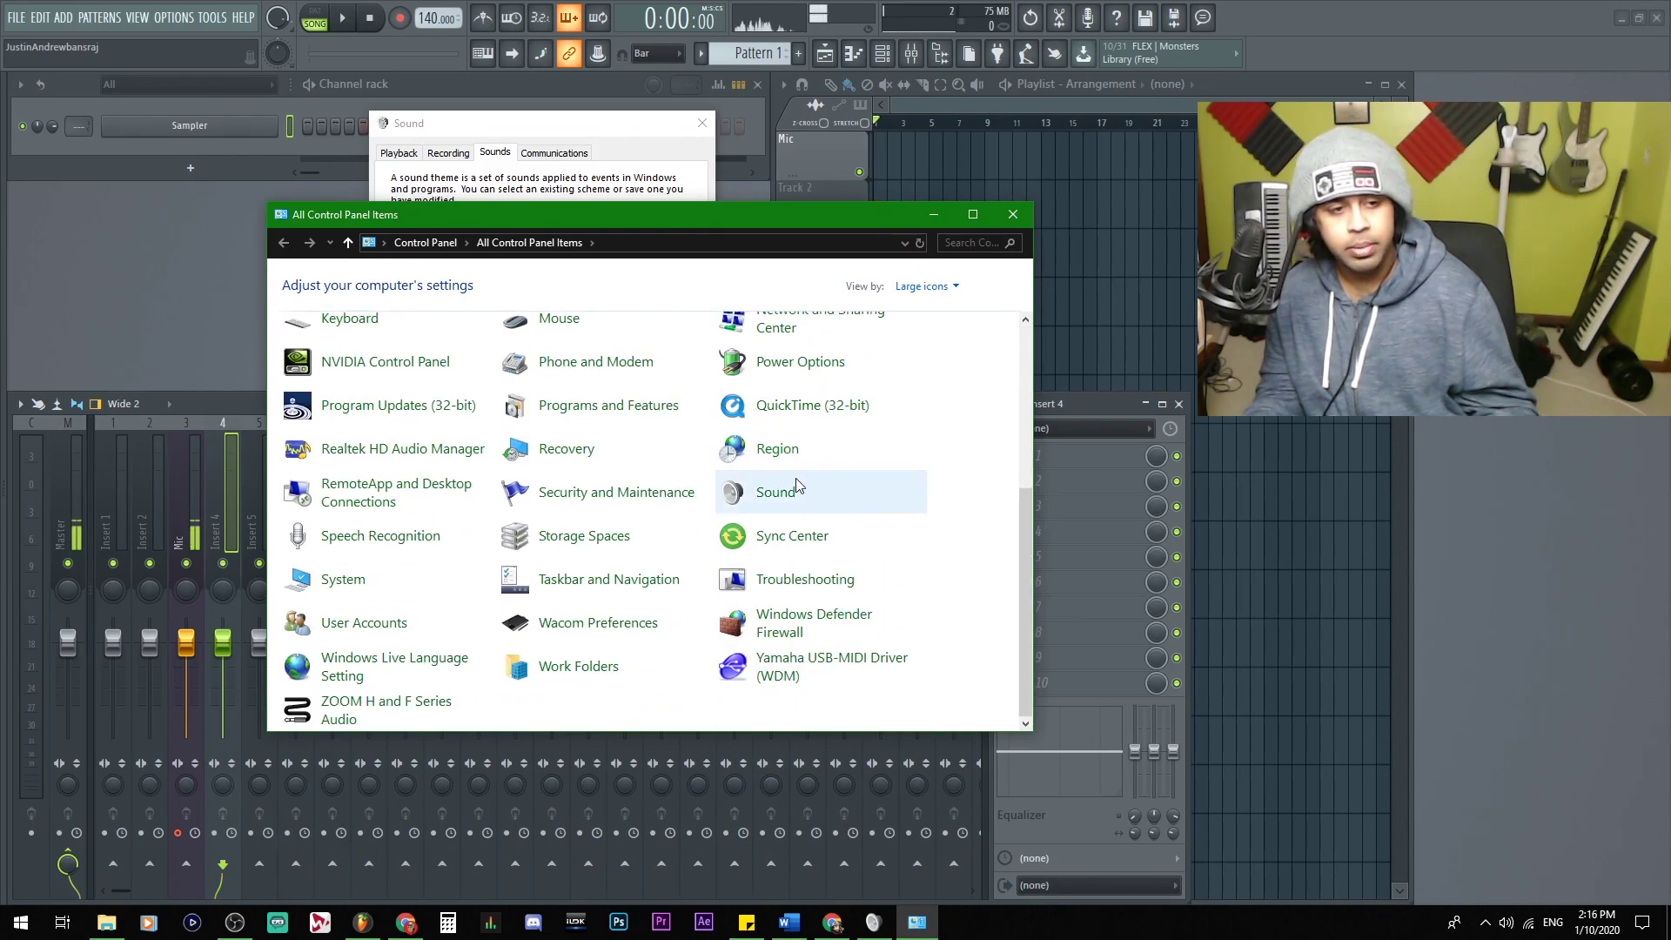
click(791, 496)
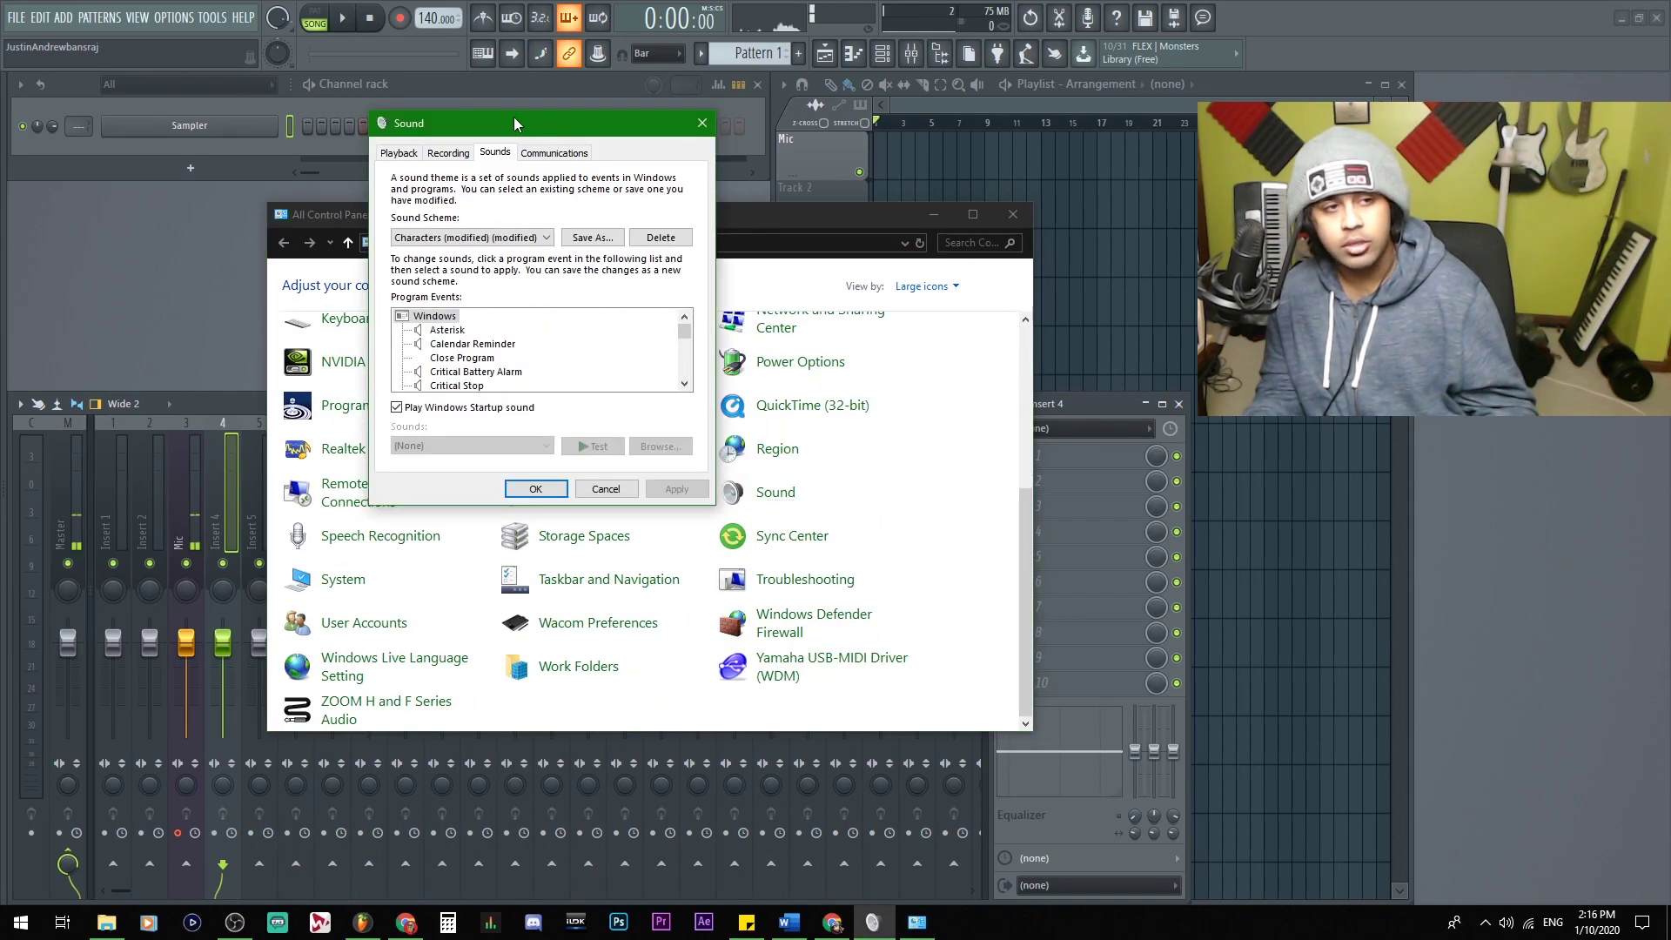
drag(513, 116, 460, 124)
Step: Close Control Panel and open the C922 Microphone's properties from the Recording tab
click(1012, 215)
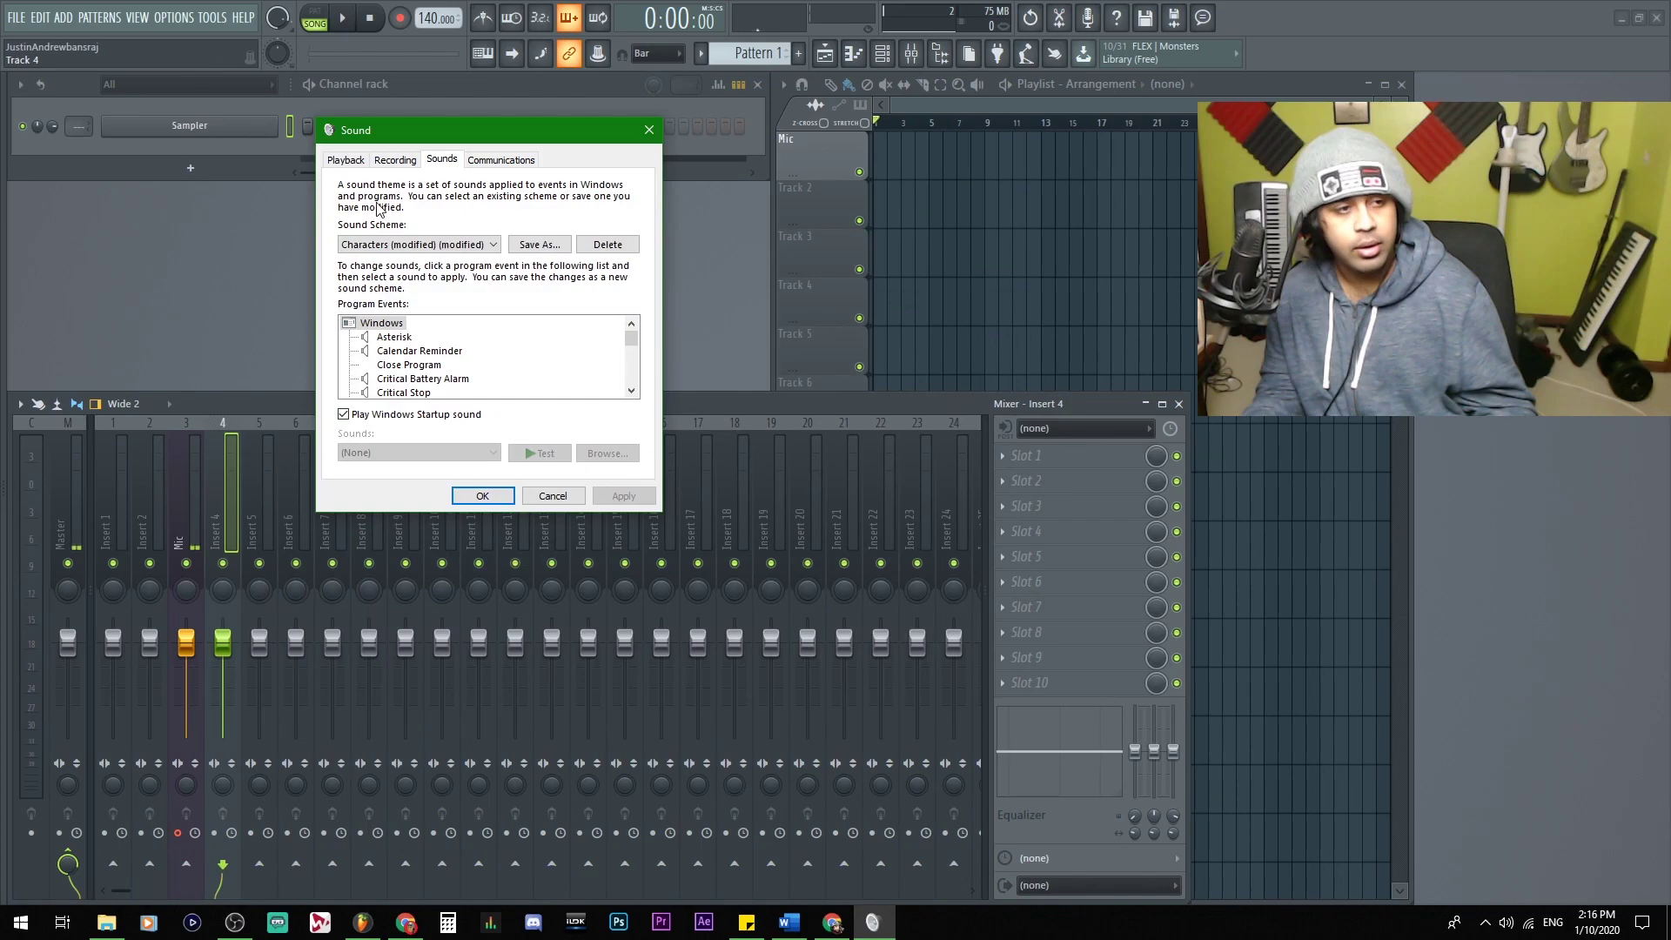
click(399, 165)
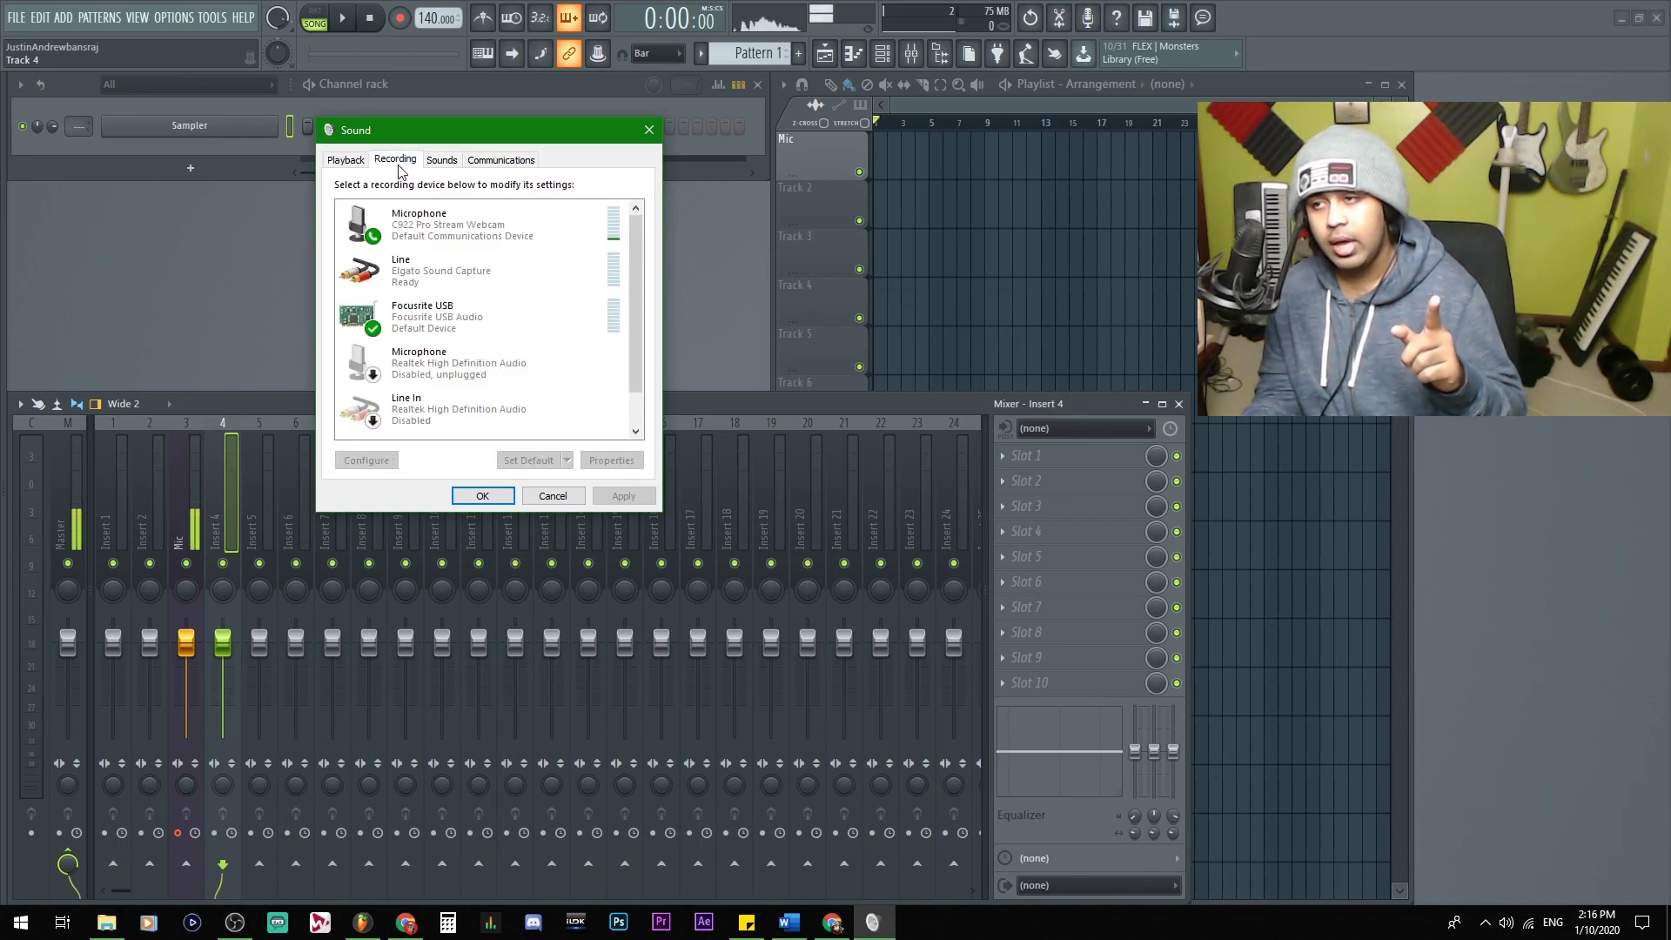
click(504, 225)
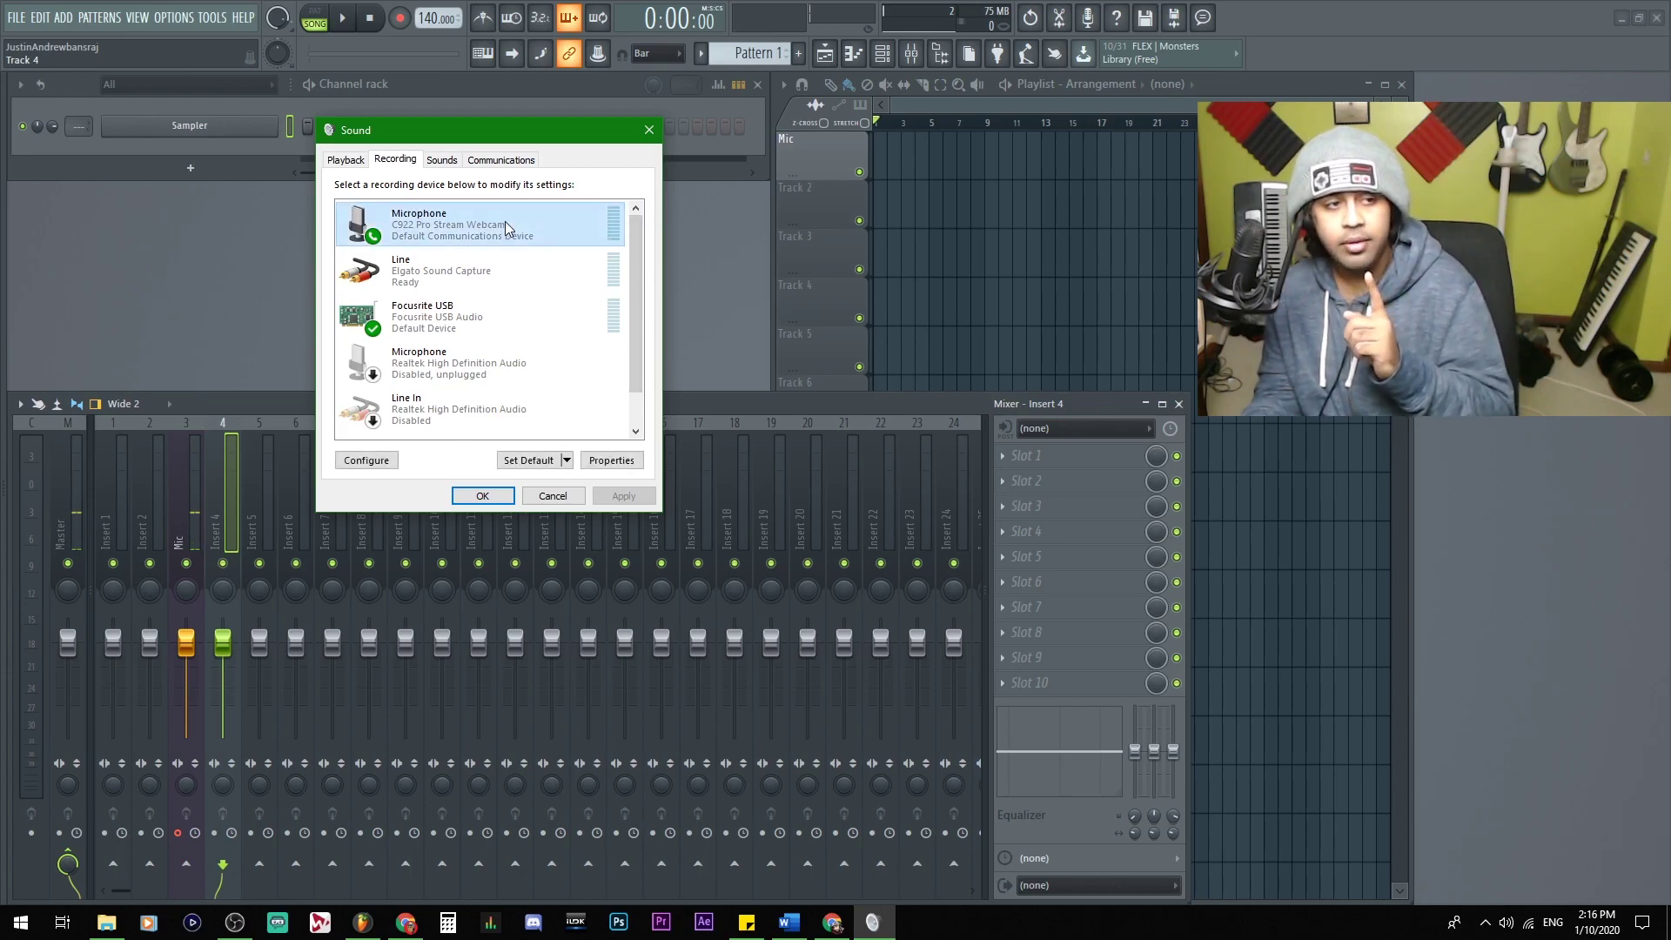
double_click(504, 225)
Step: Toggle 'Listen to this device' on, apply, then leave it unchecked for the C922 microphone
click(411, 228)
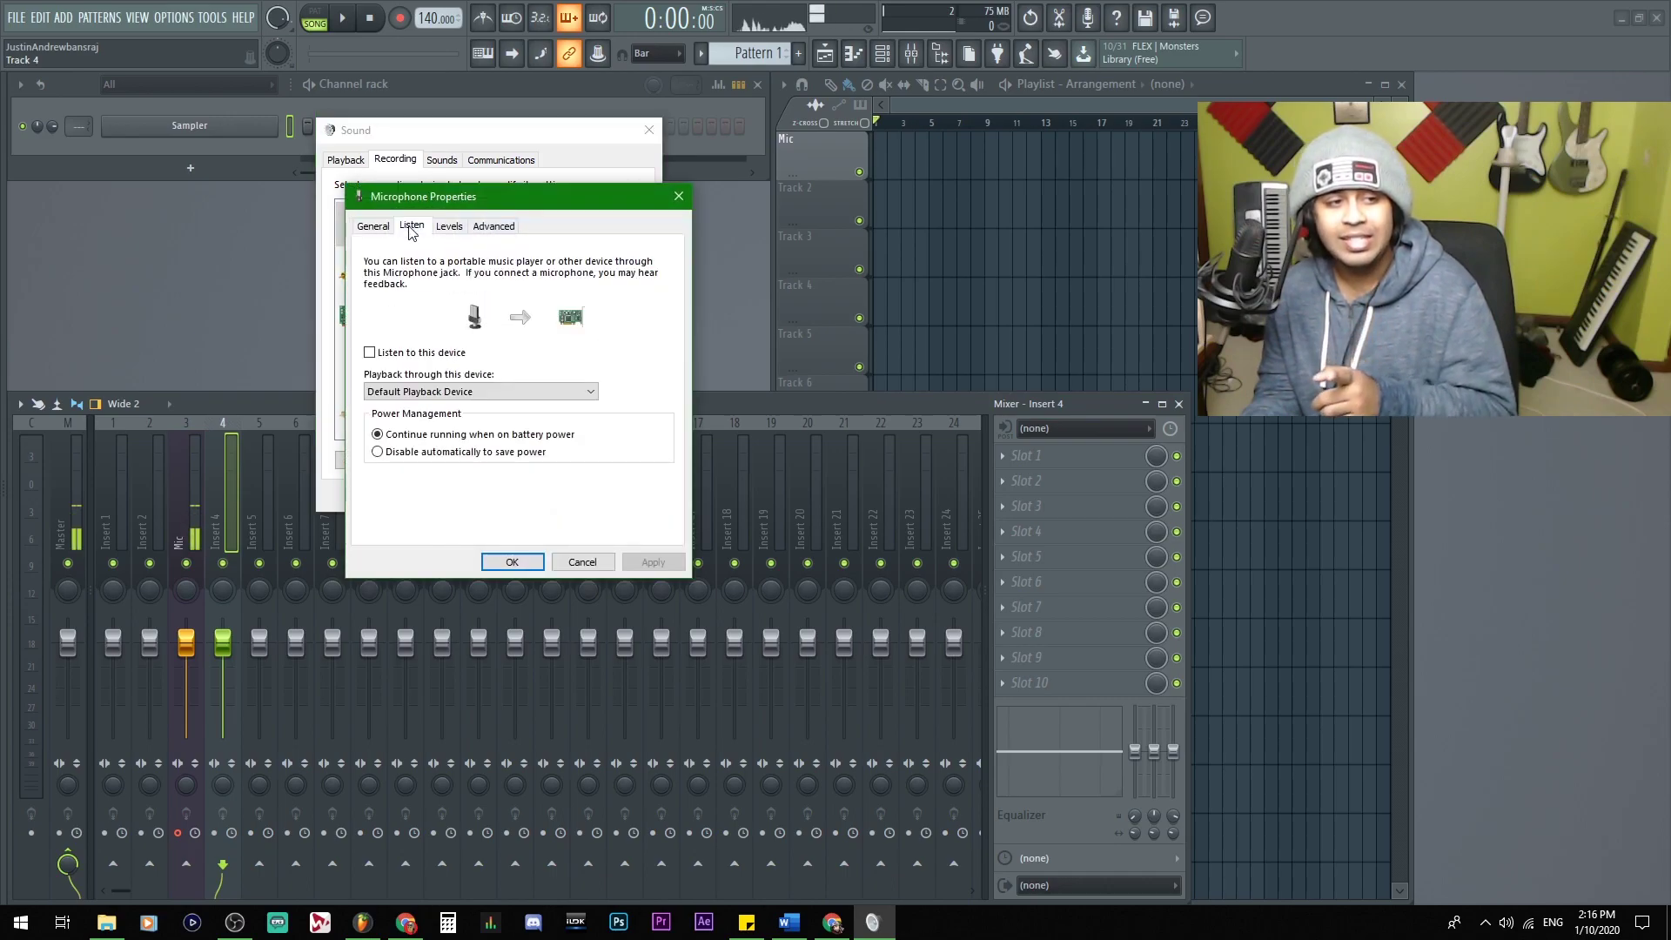
click(446, 353)
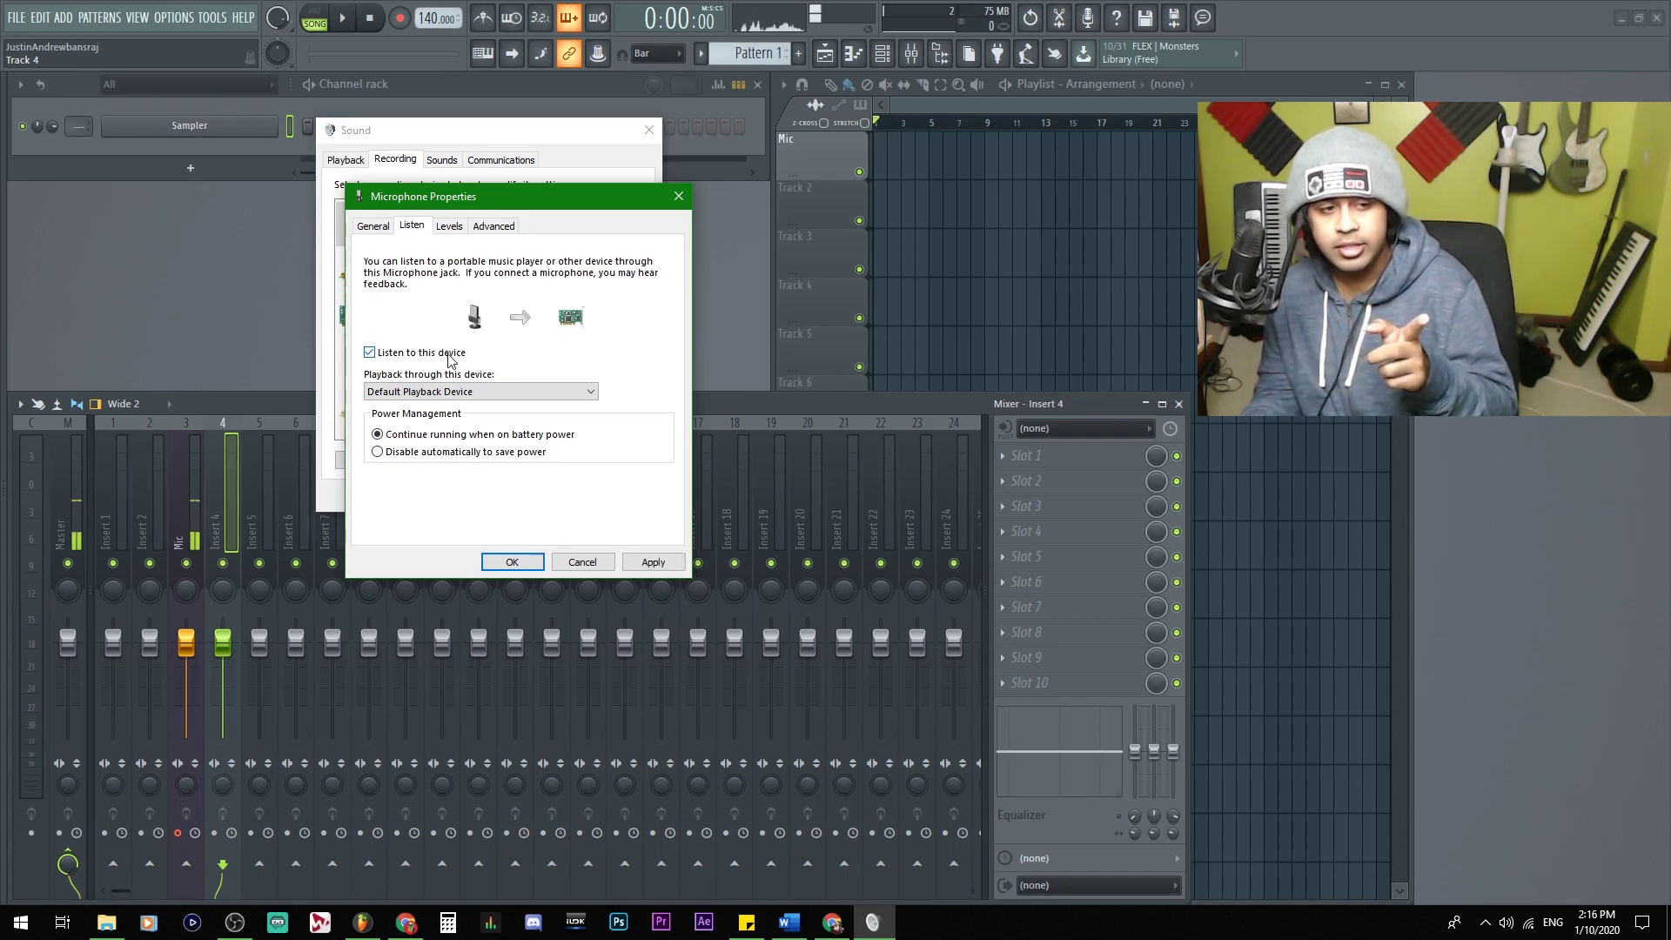
click(659, 569)
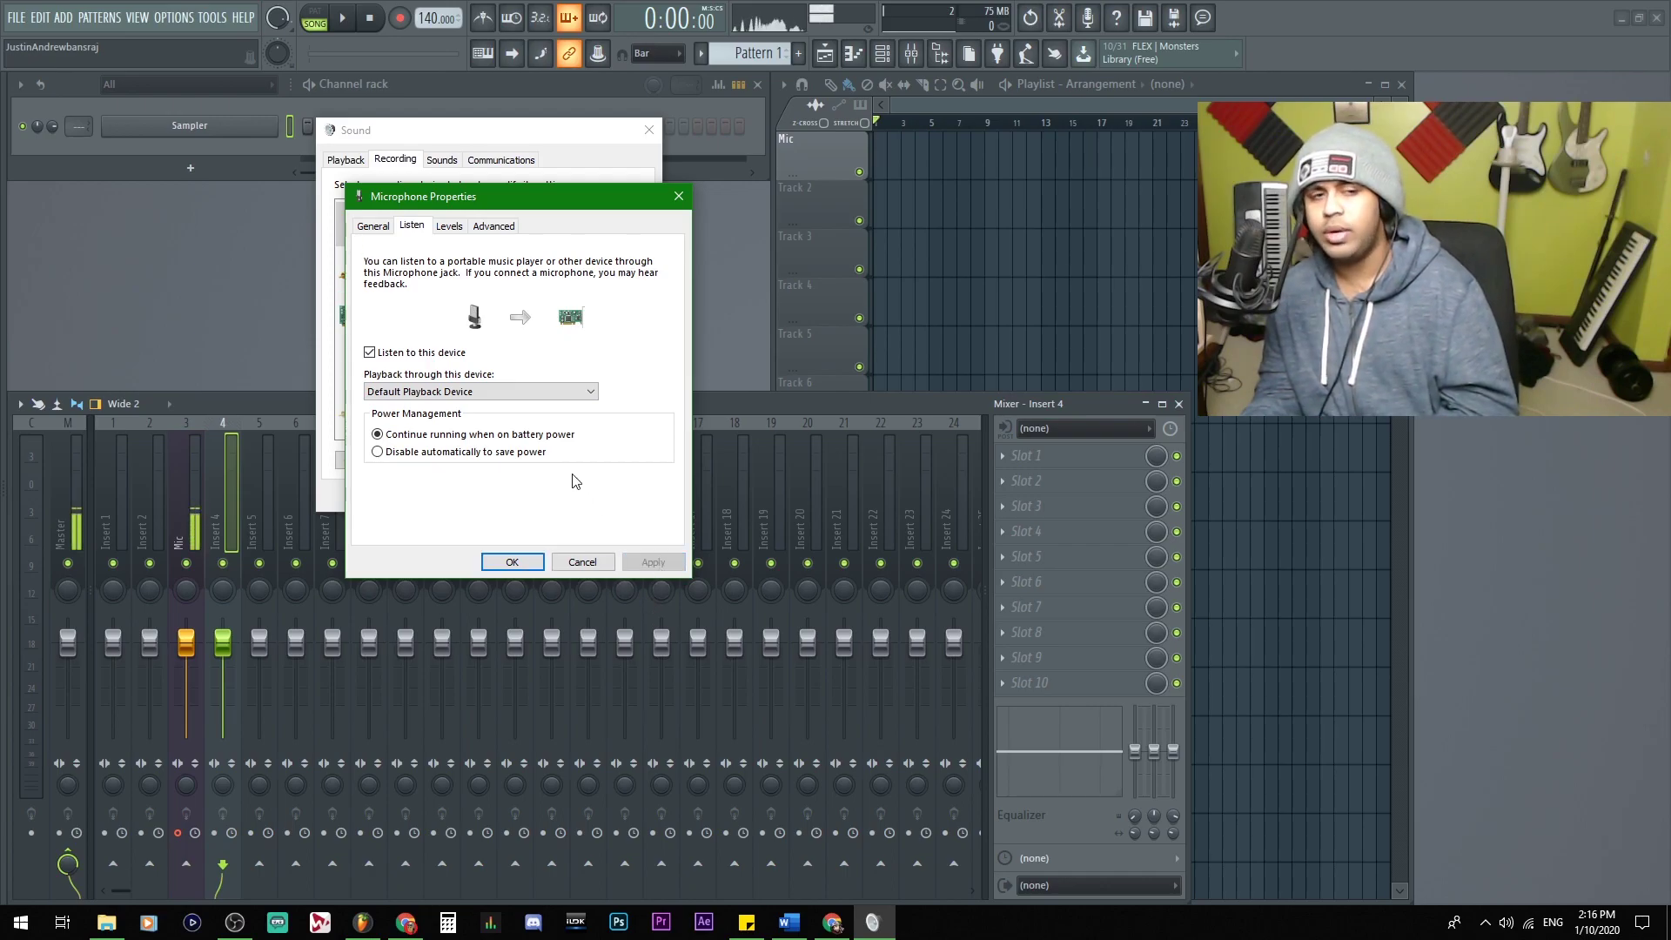
click(413, 355)
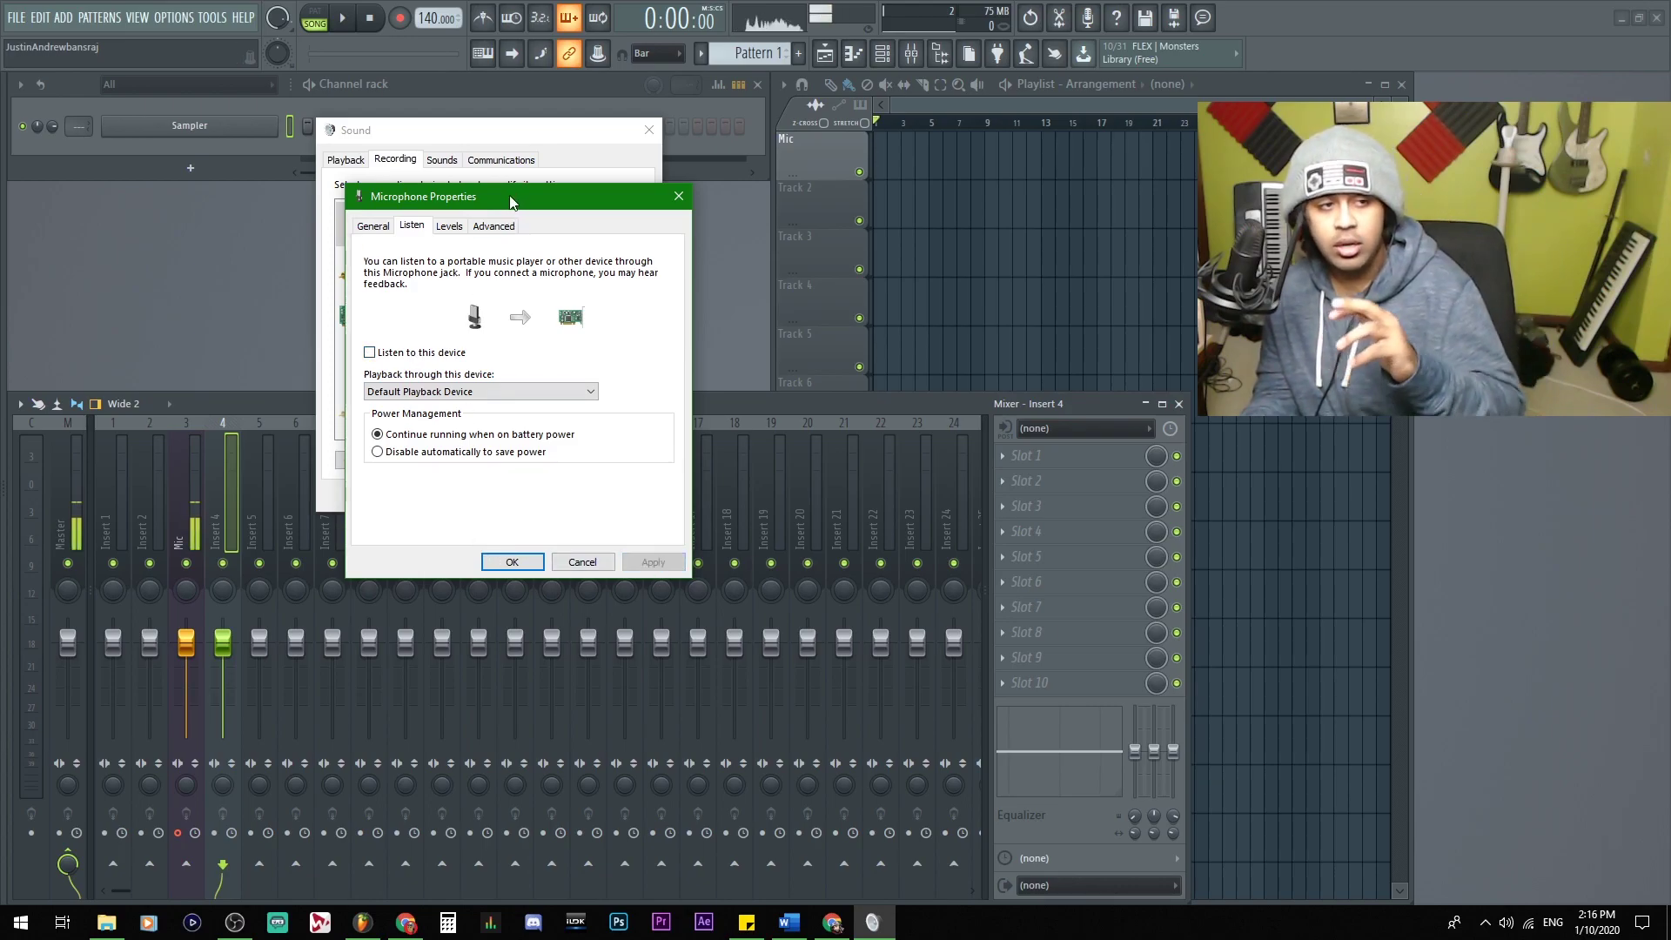
drag(512, 207, 829, 133)
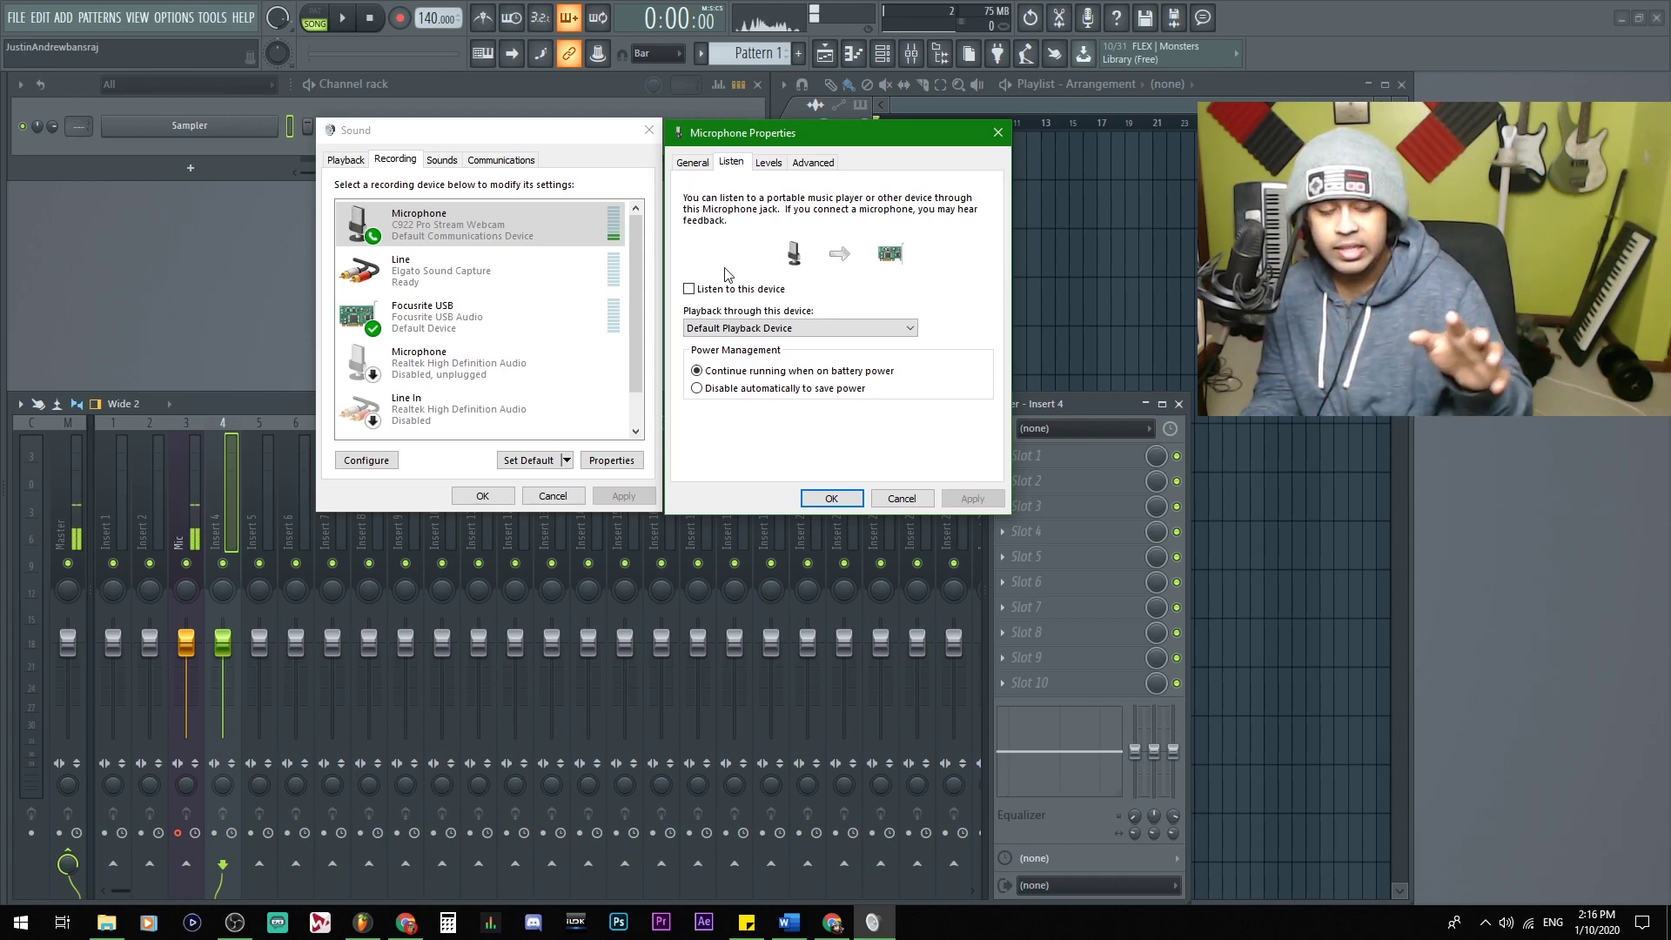
Step: Close Microphone Properties and disable the C922 webcam microphone
click(831, 497)
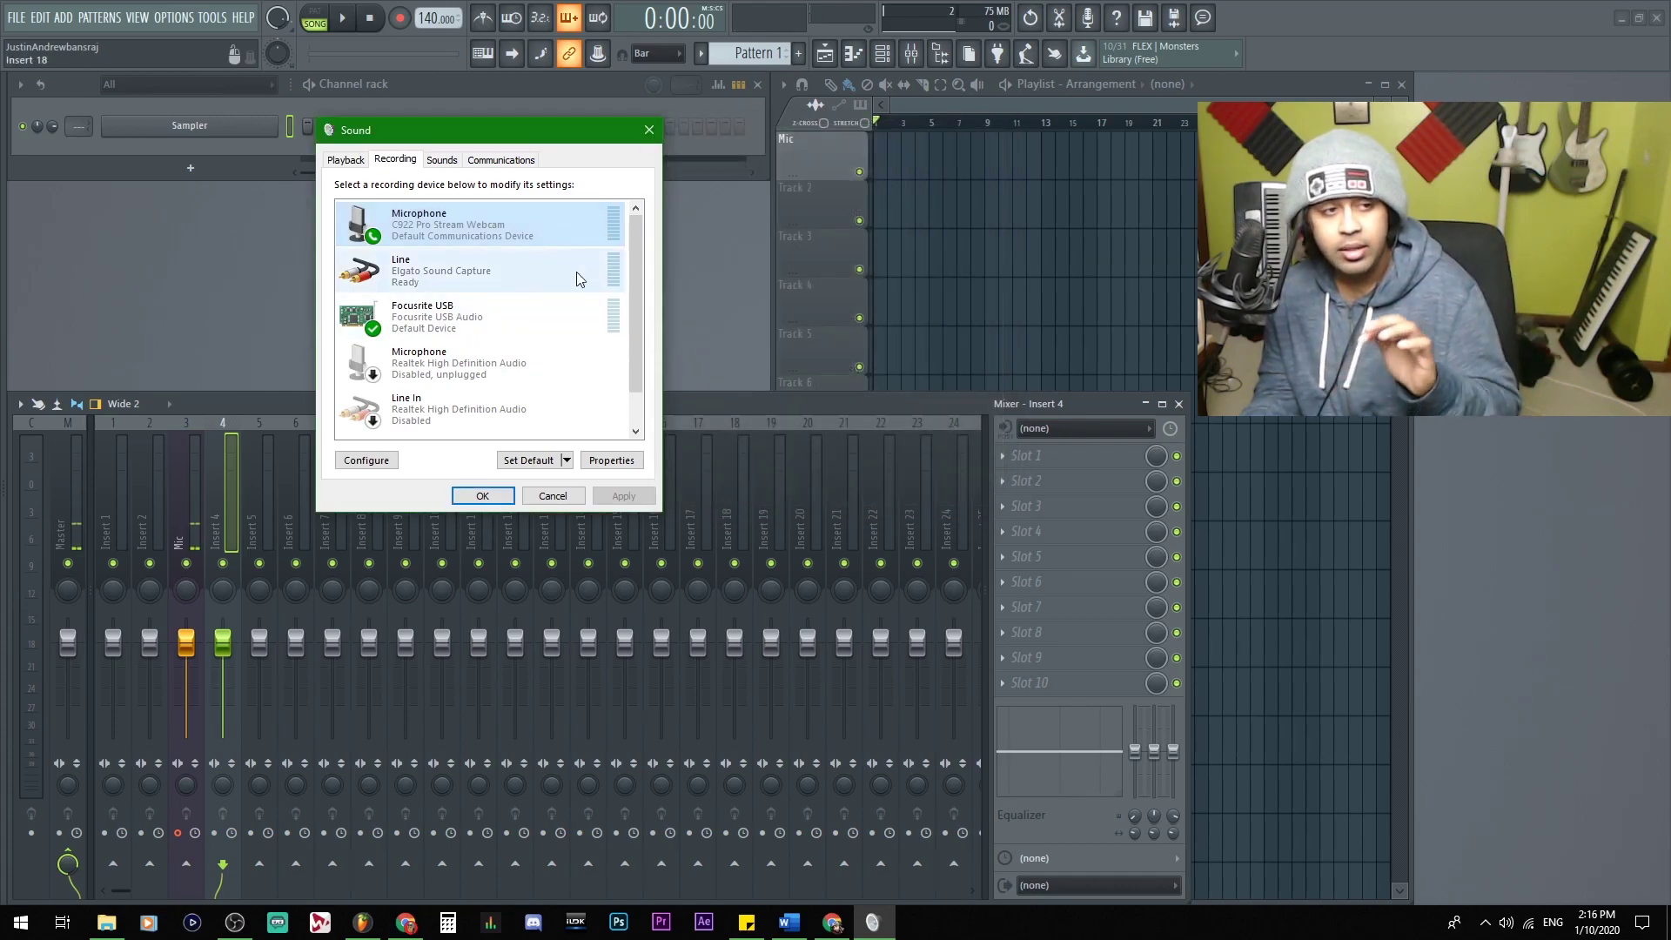
right_click(472, 216)
click(560, 248)
Step: Uncheck 'Listen to this device' for the Focusrite USB input, apply and click OK
click(436, 316)
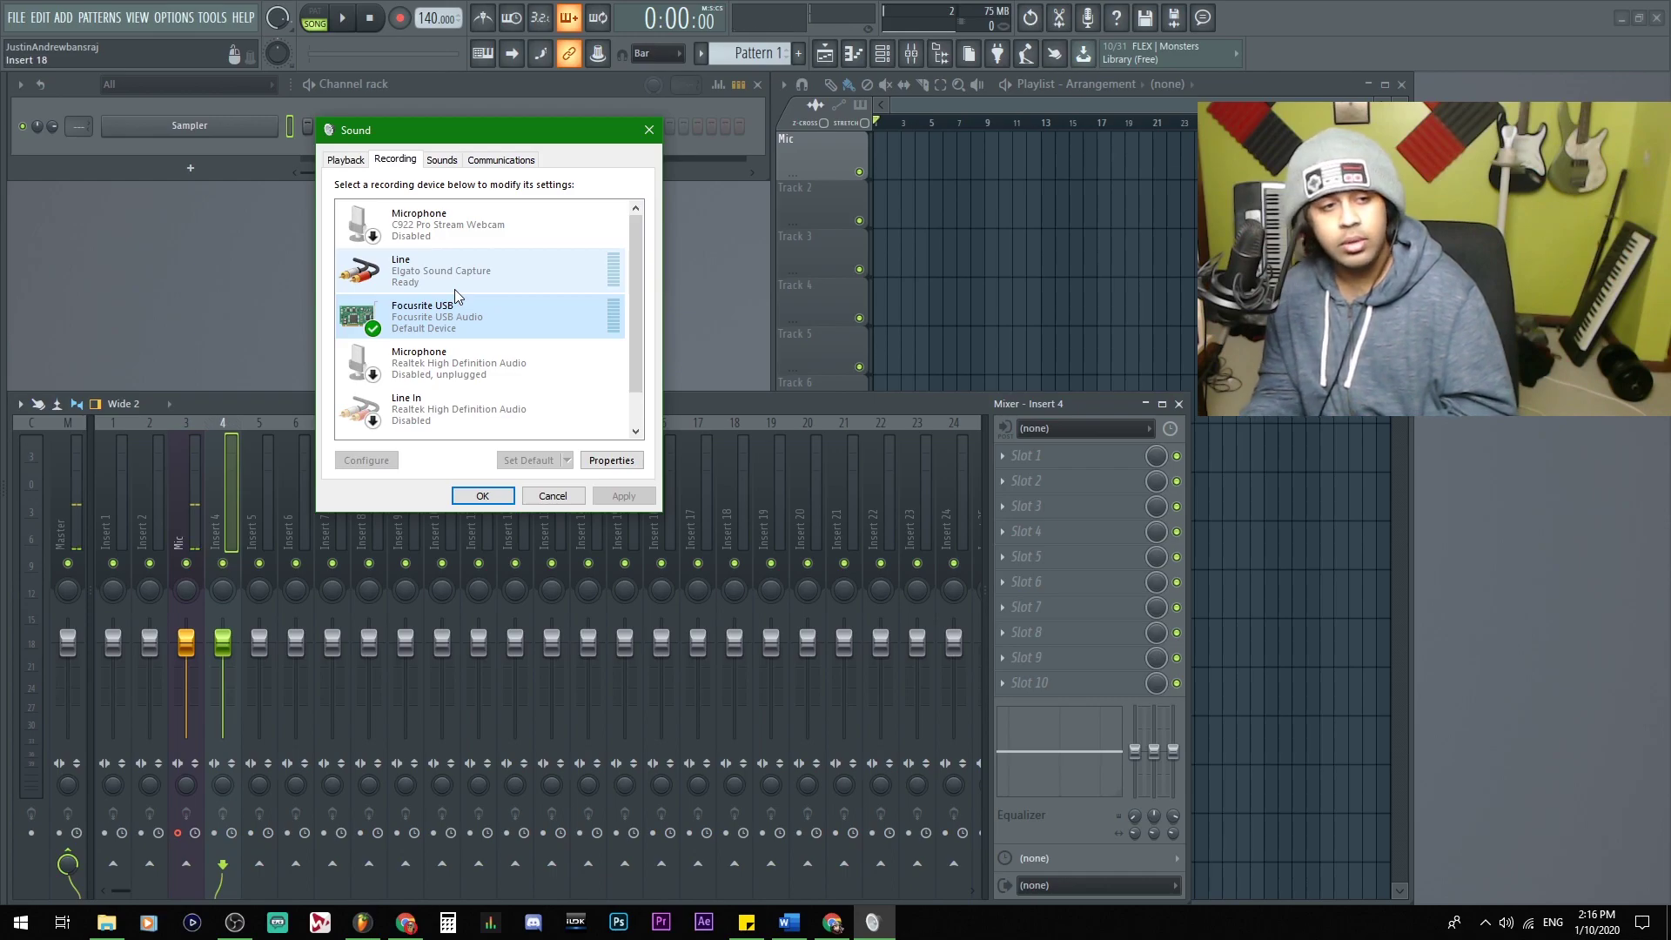
double_click(497, 322)
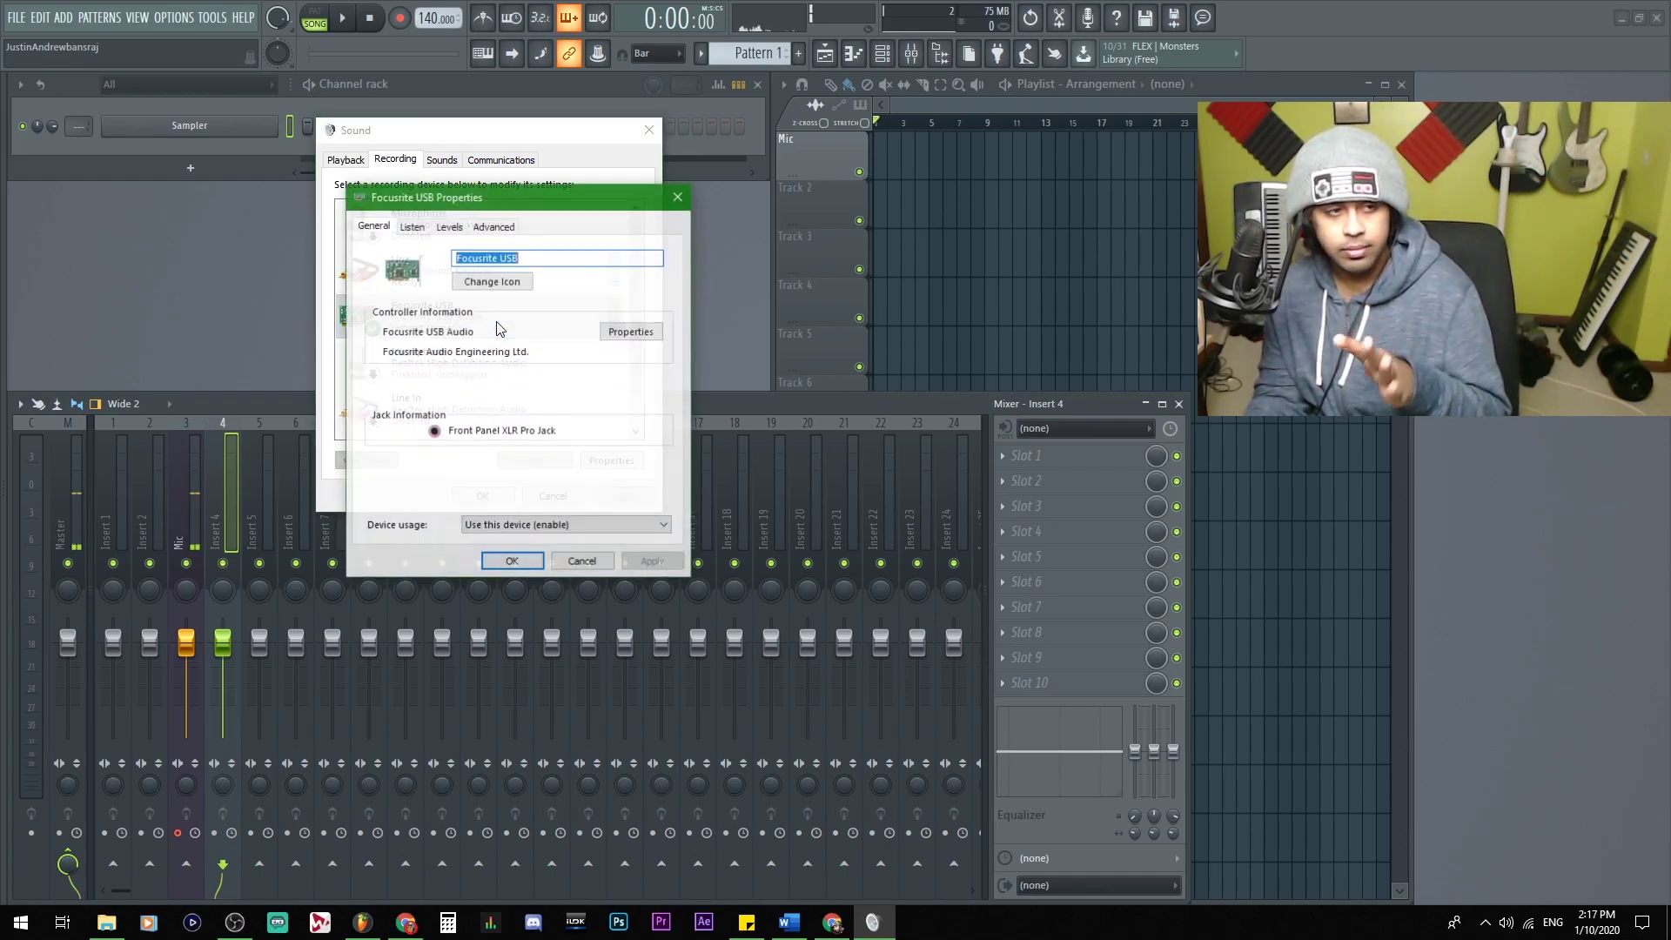
click(411, 226)
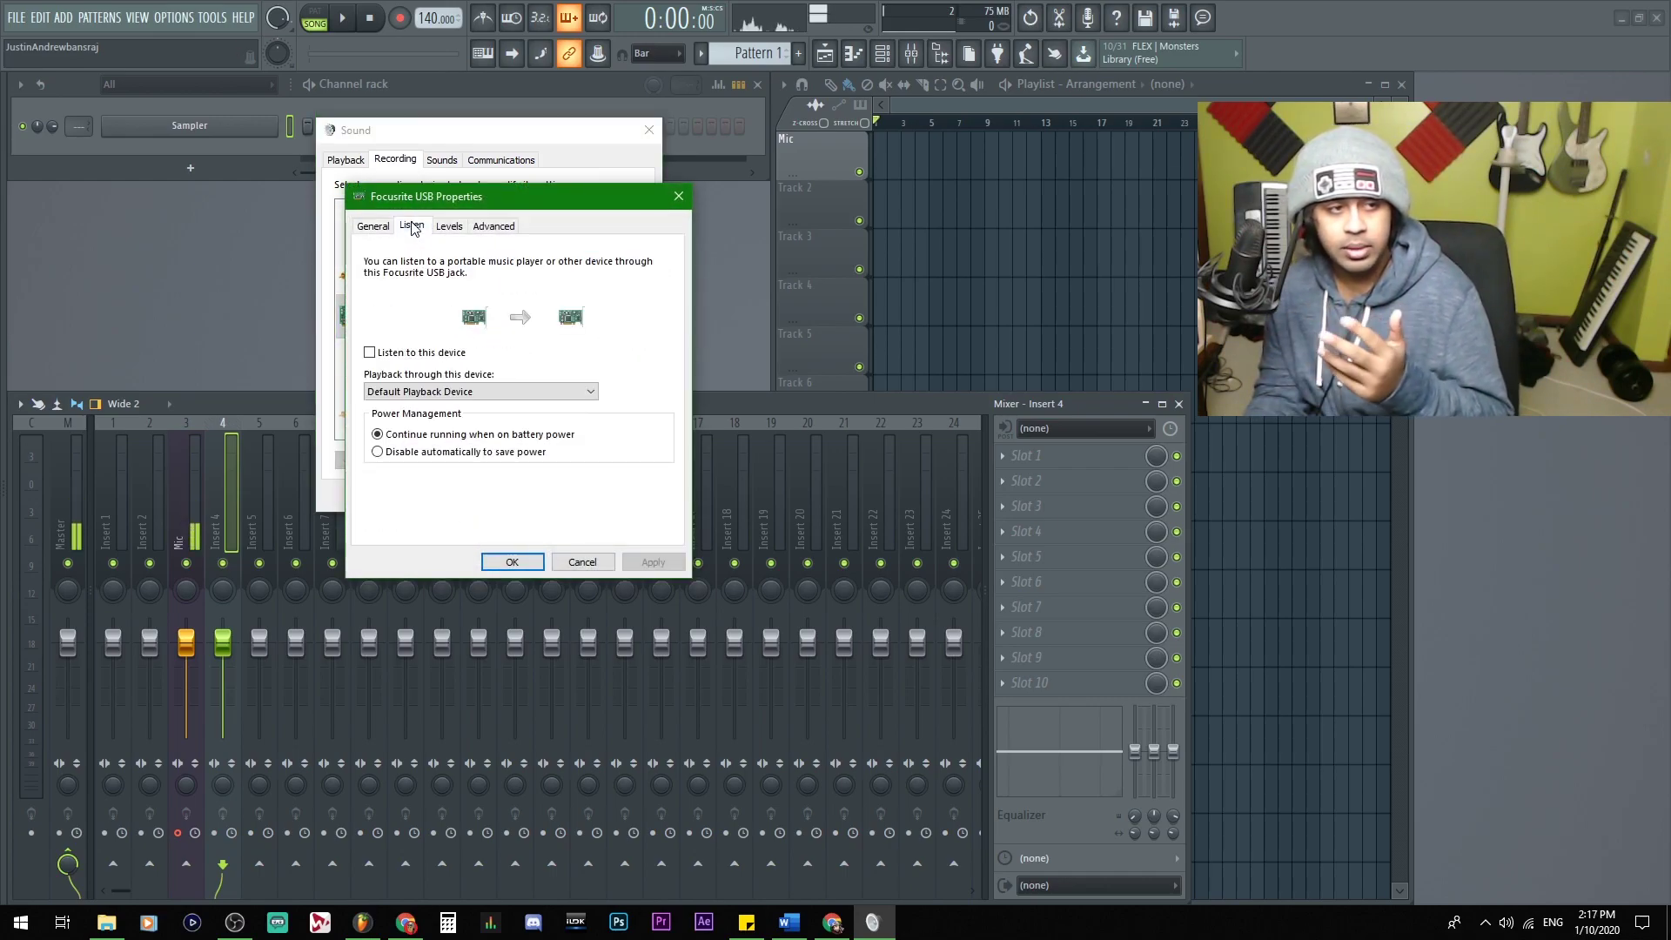
click(426, 357)
click(660, 560)
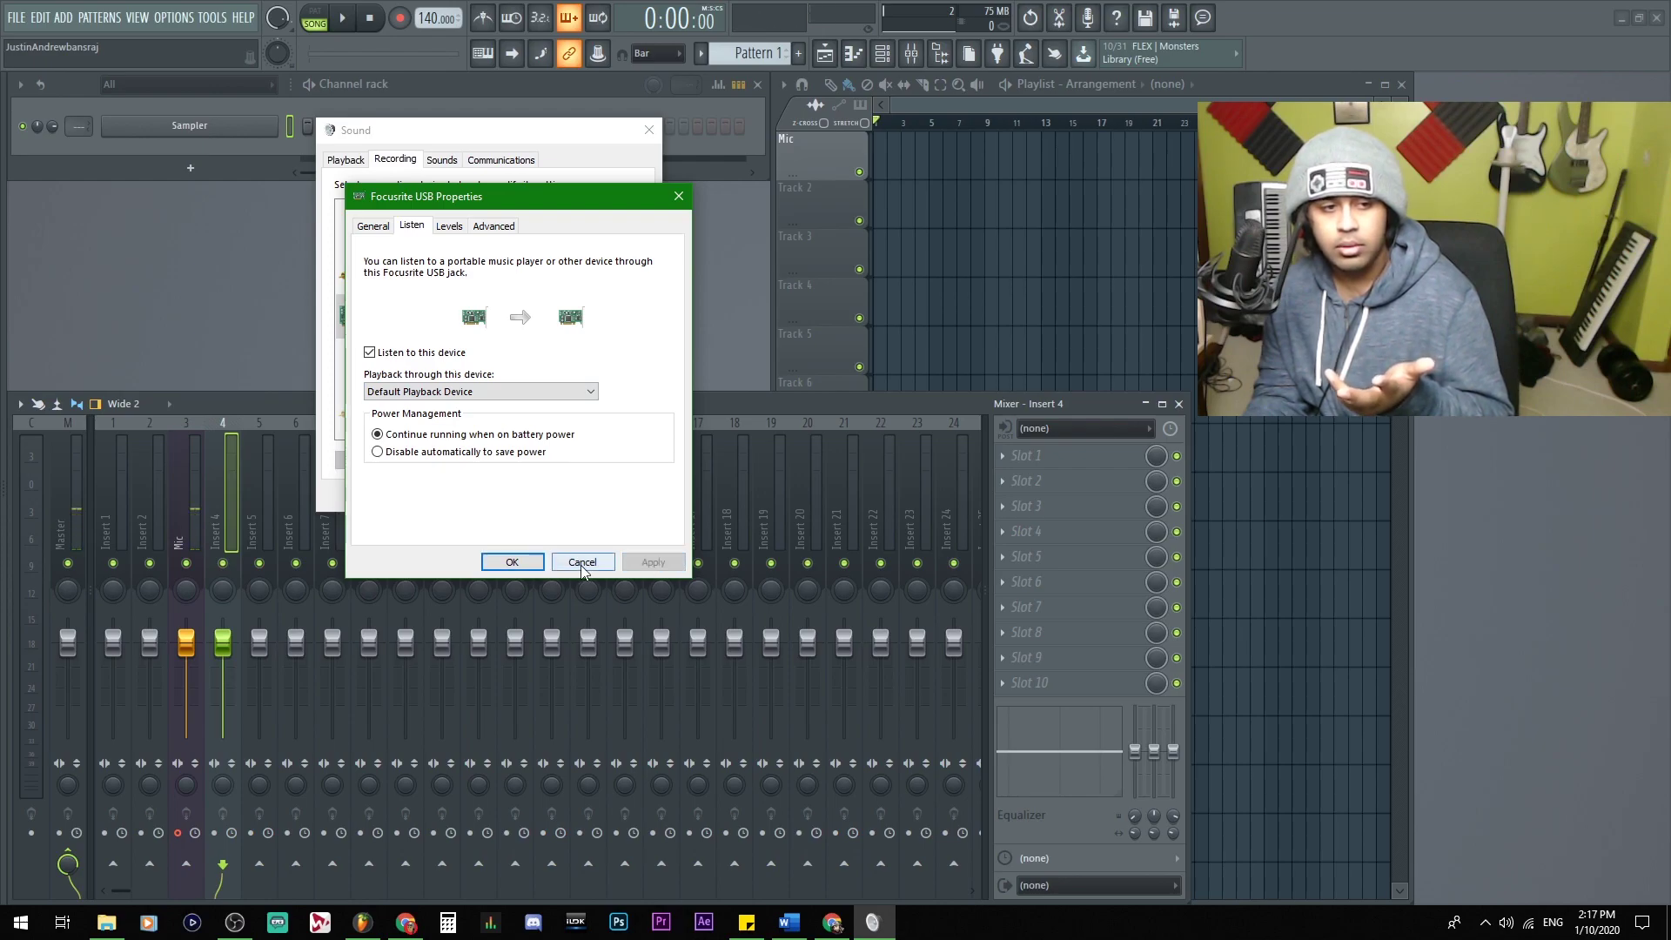
click(440, 359)
click(653, 562)
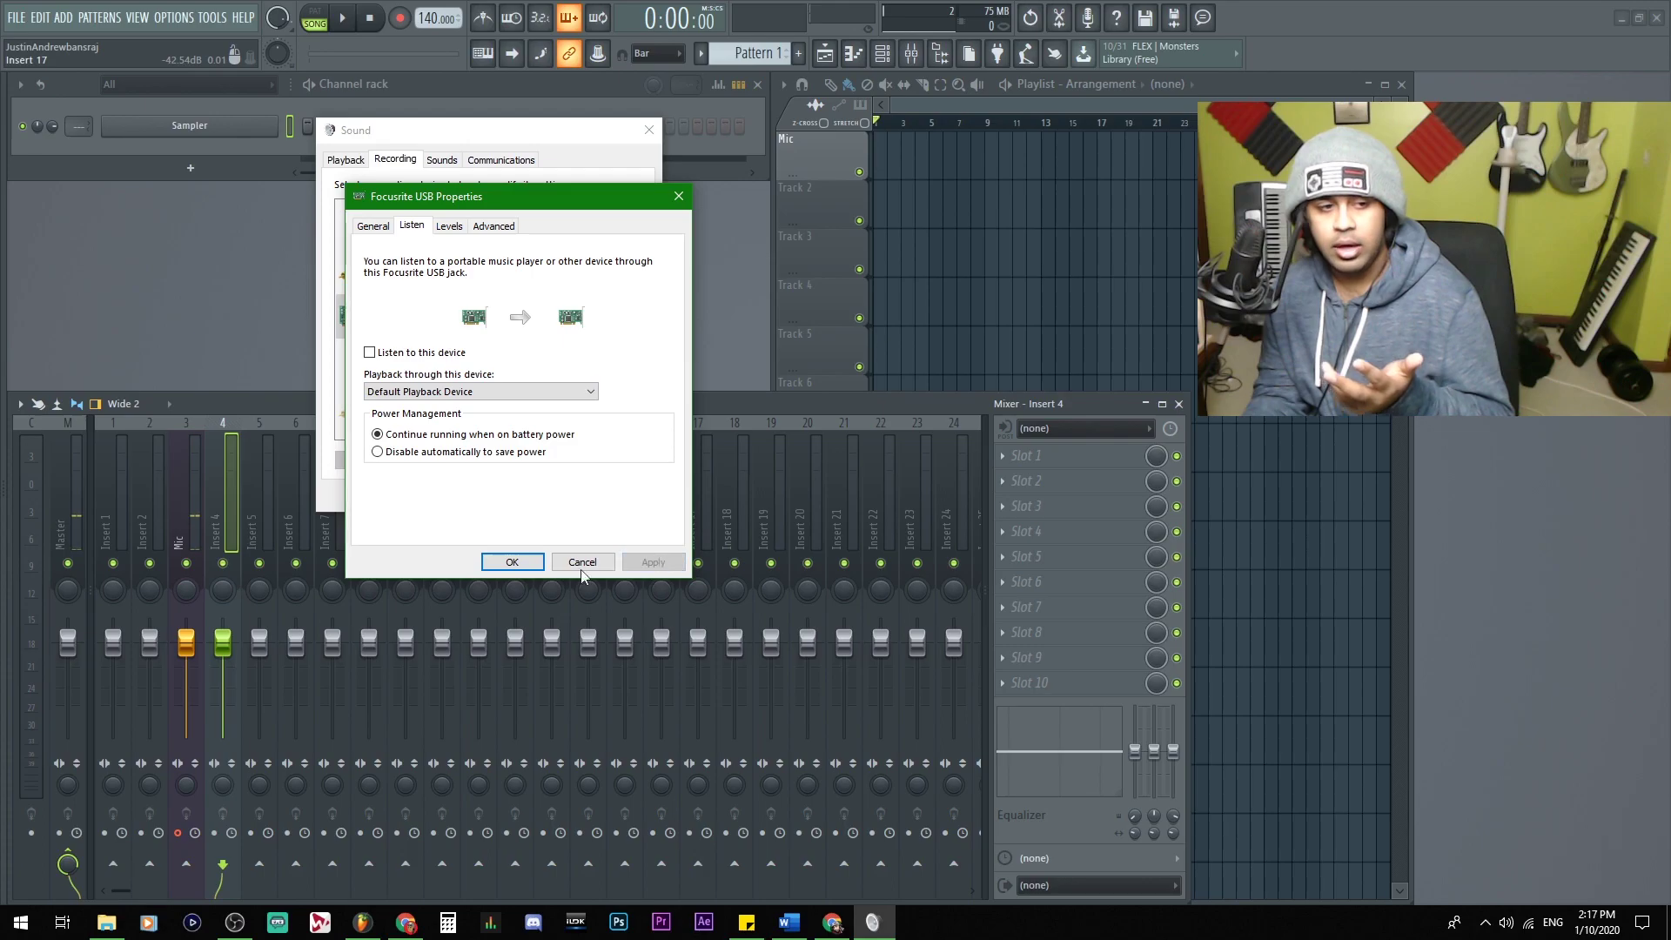
click(504, 564)
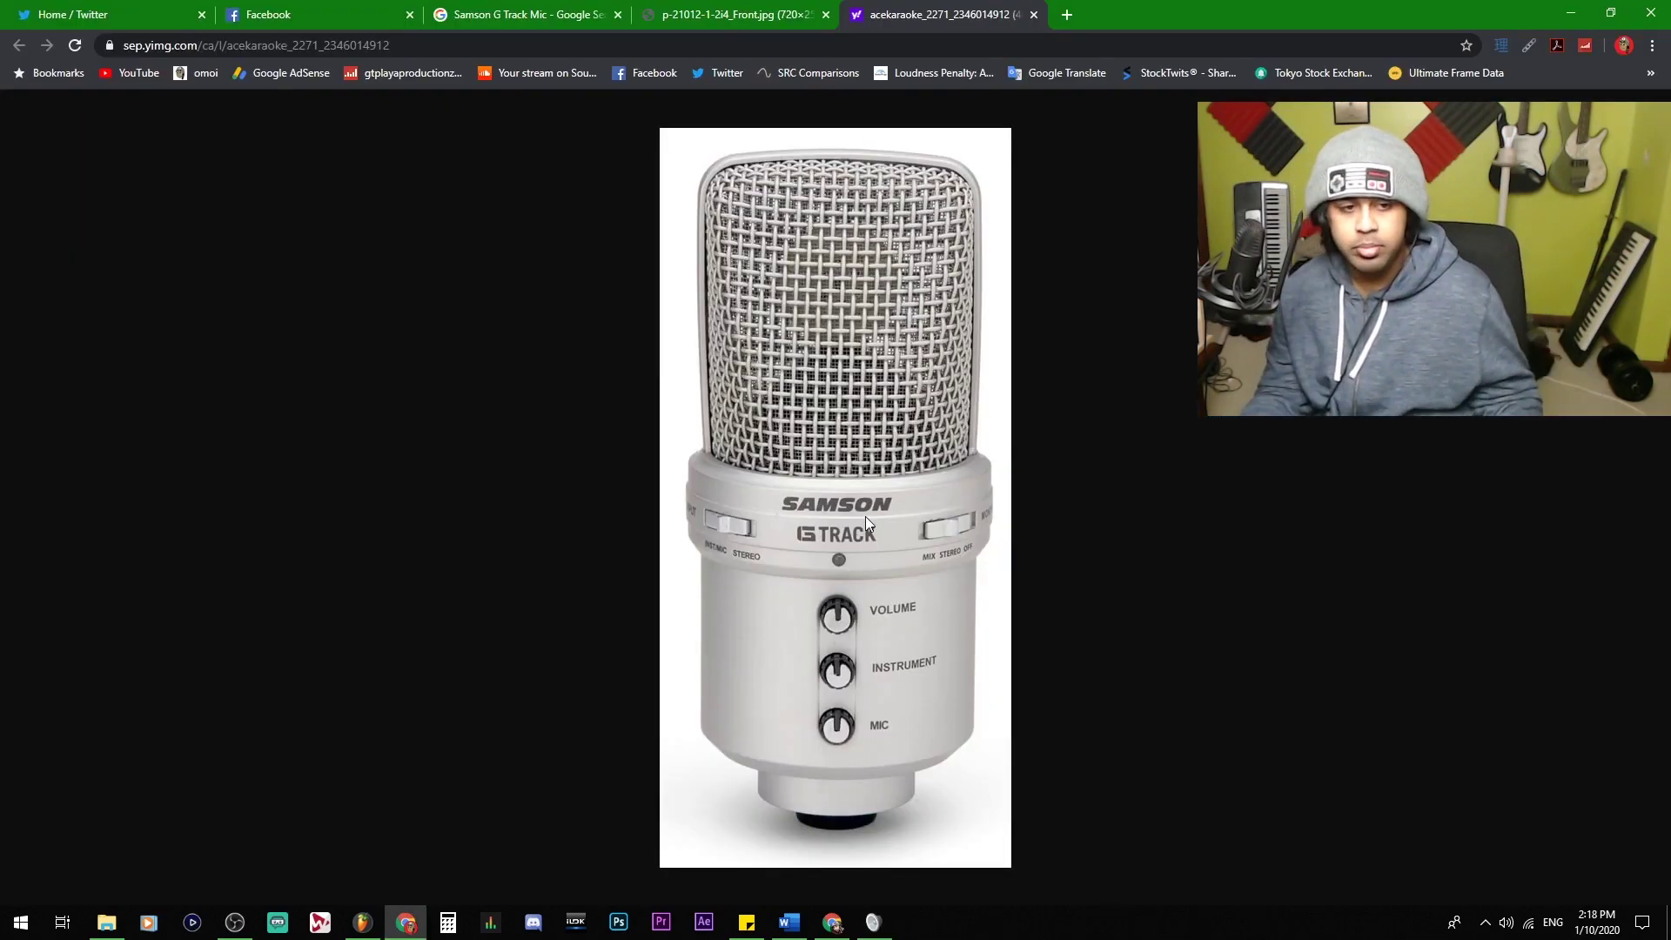
Step: Zoom the Samson G Track page to 150%, scroll to the knobs, and minimize Chrome
key(ctrl+plus)
key(ctrl+plus)
key(ctrl+plus)
scroll(865, 515, down, 3)
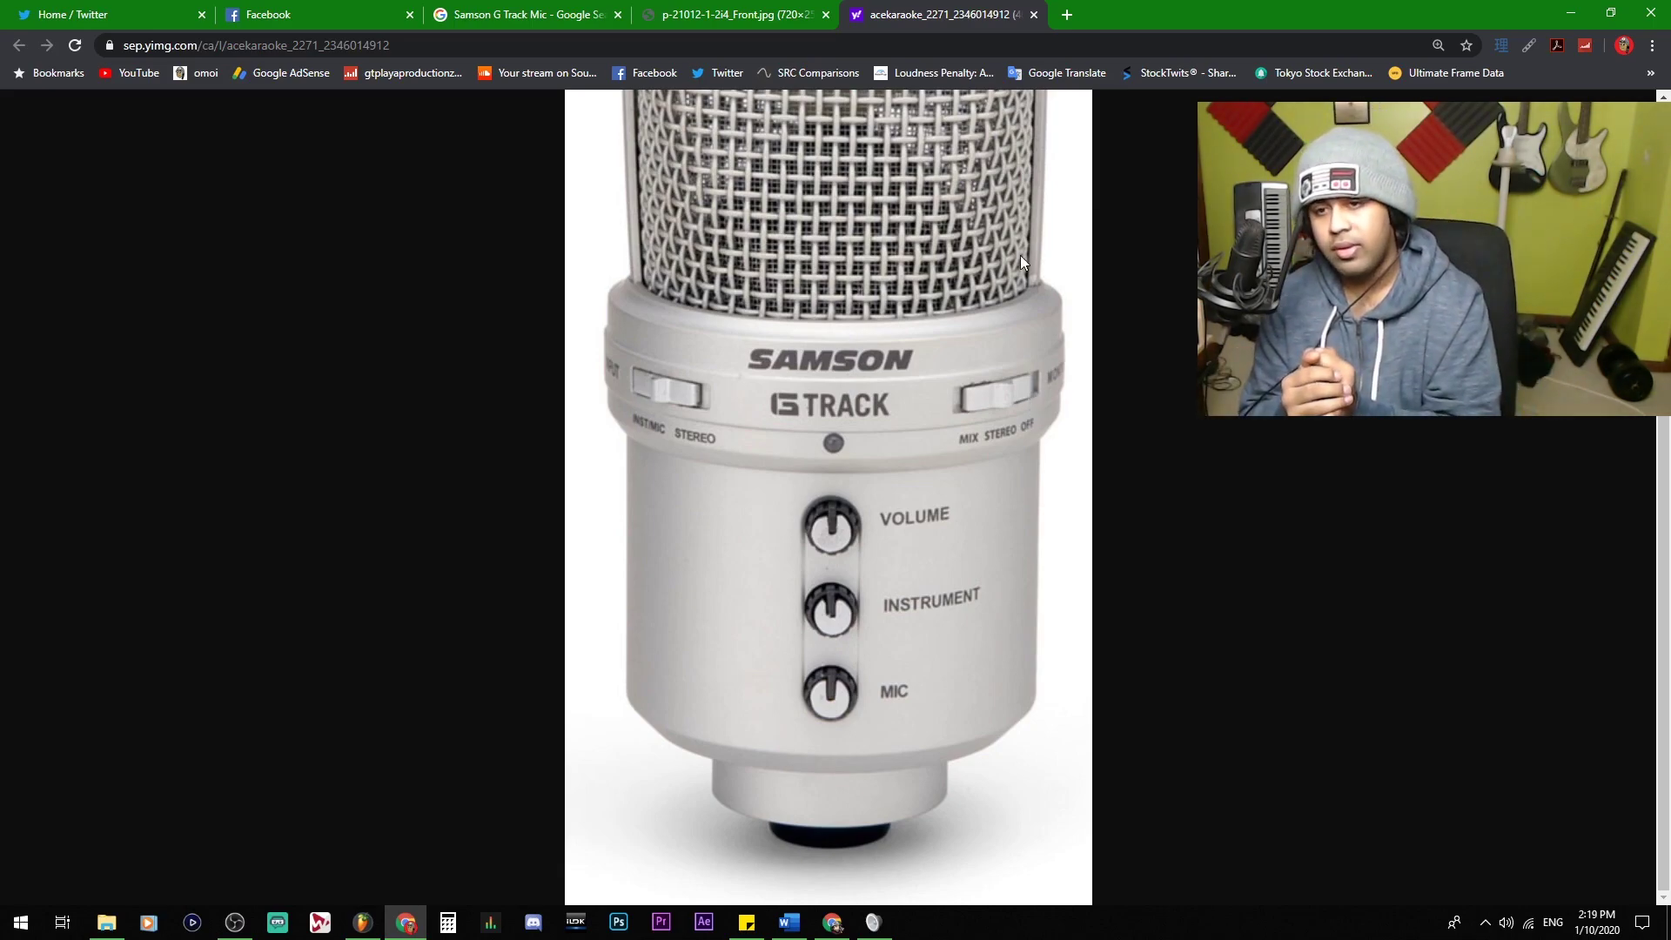
click(1571, 12)
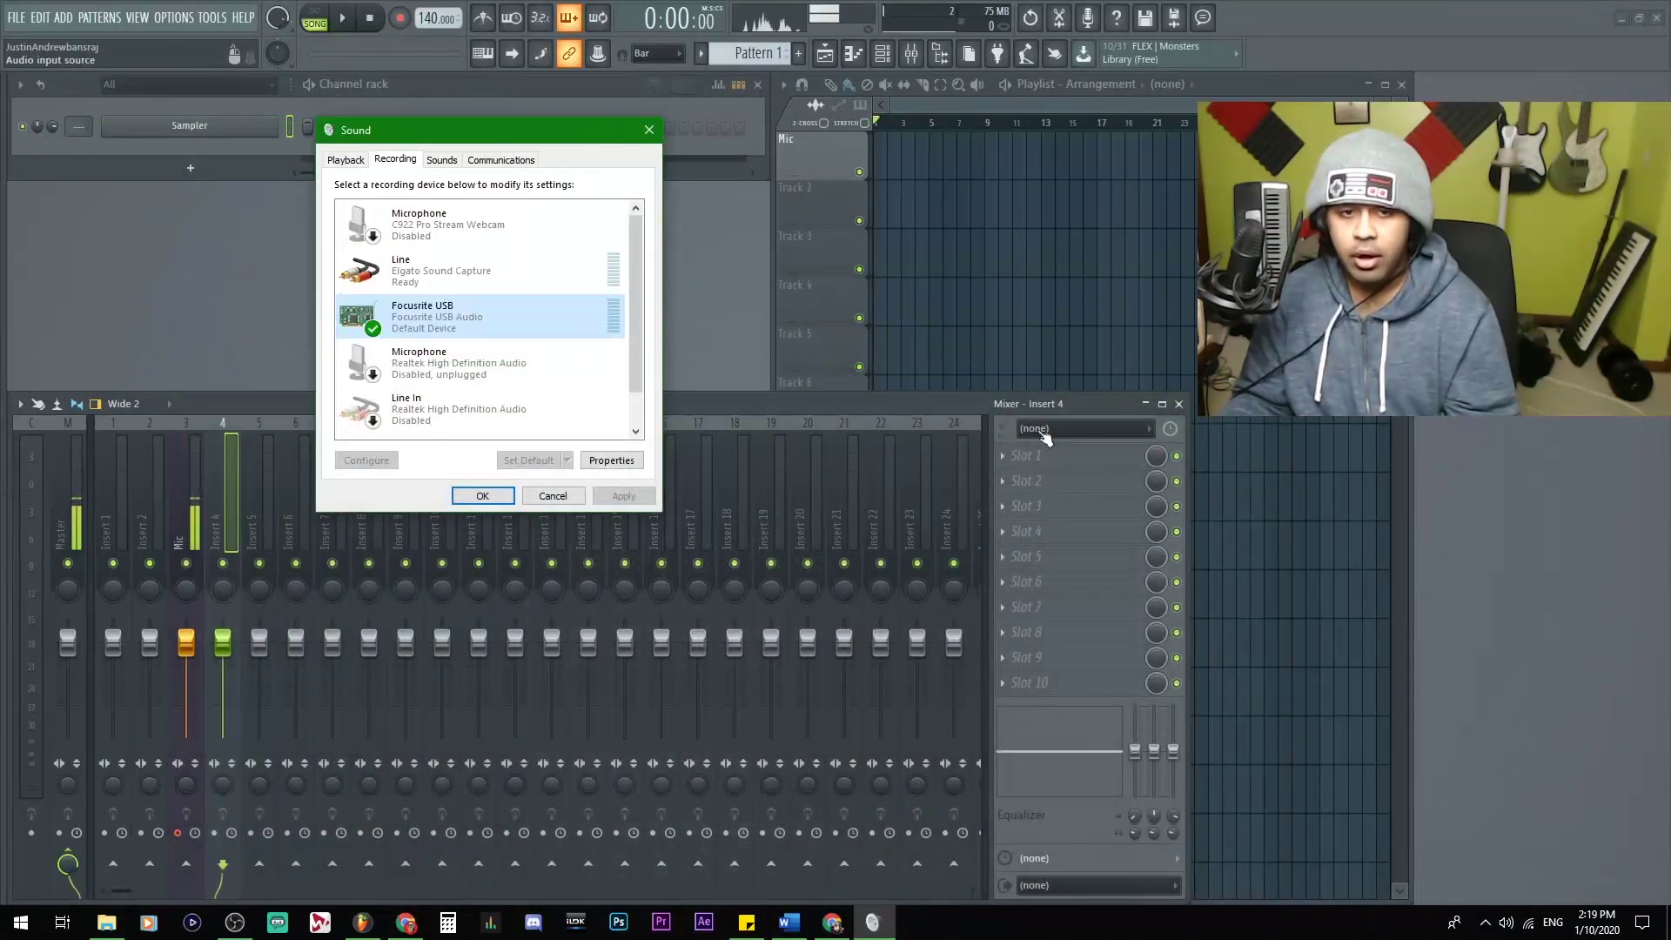
Step: Close the Sound dialog with OK and select the Mic mixer track (Insert 3)
click(482, 495)
click(187, 514)
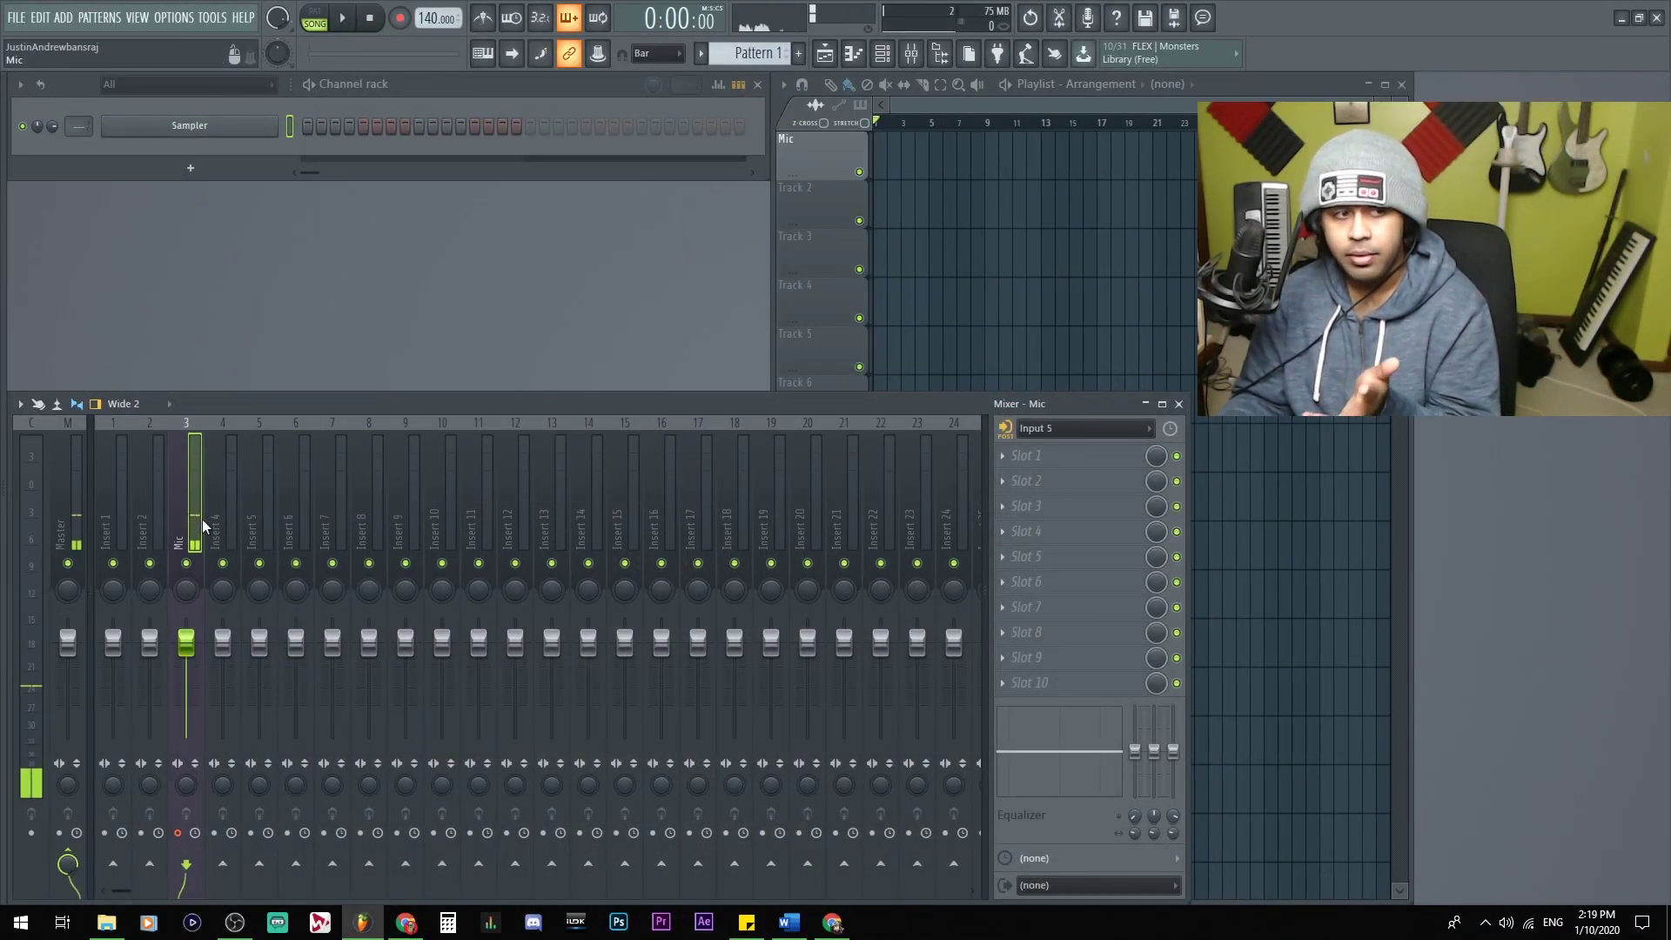